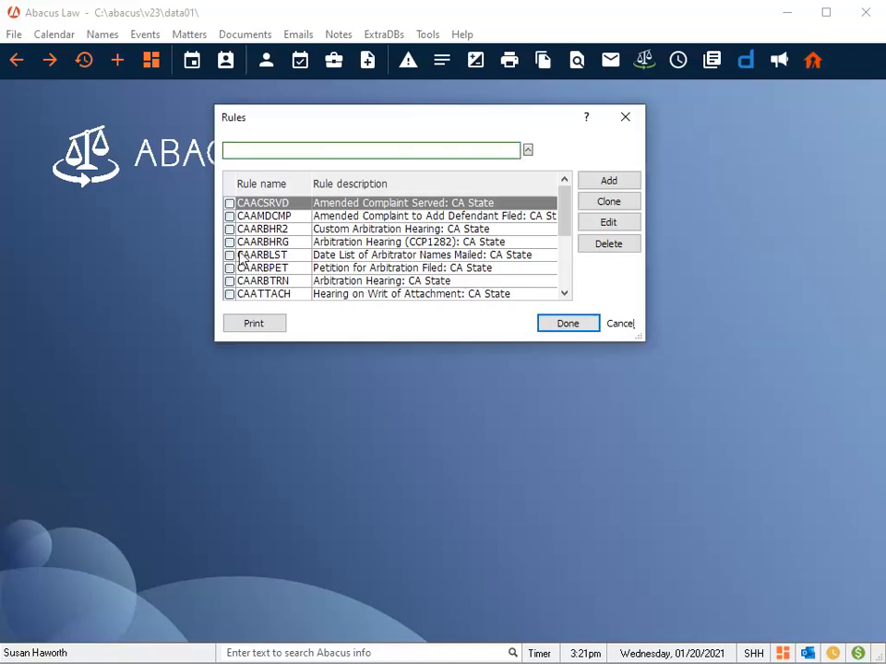
Step: Add a new rule named OPENCASE with the description "Open a new matter"
left_click(622, 184)
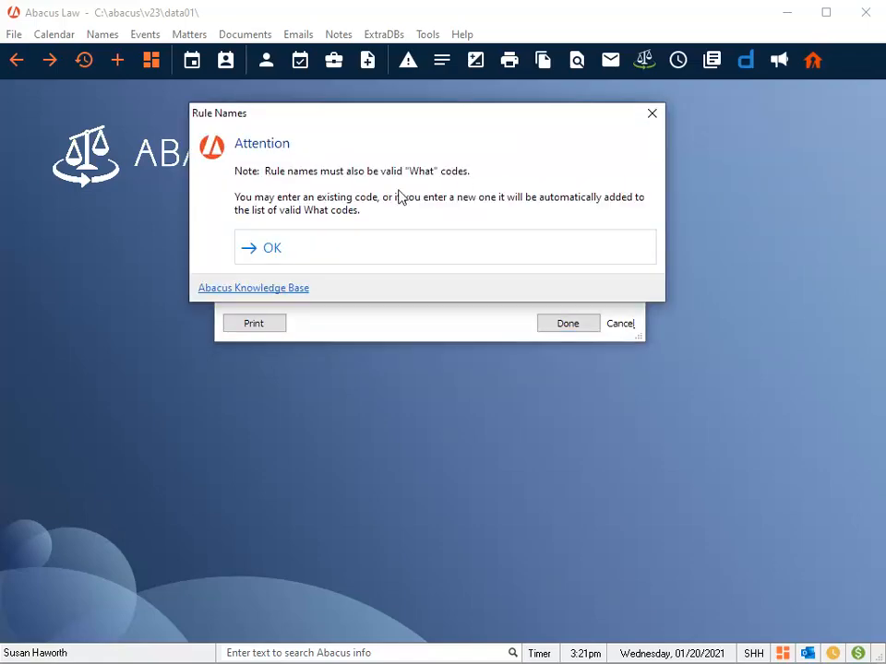
left_click(273, 251)
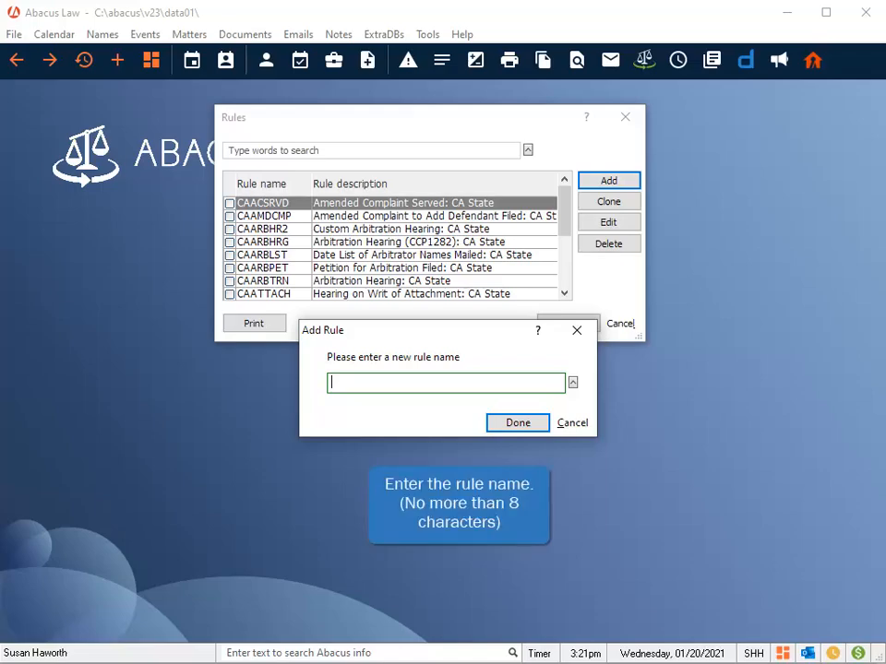
type("OPENCASE")
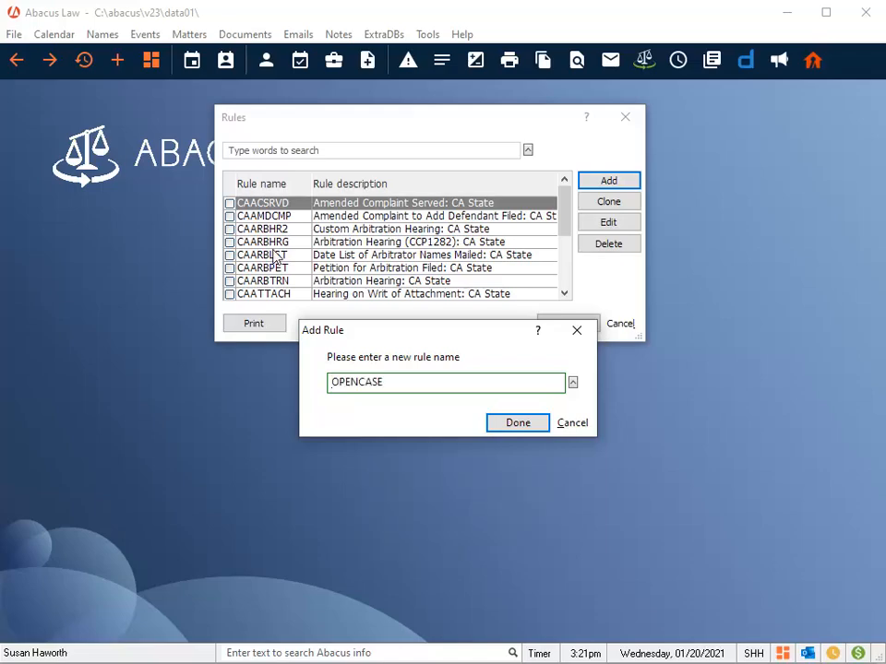
left_click(522, 425)
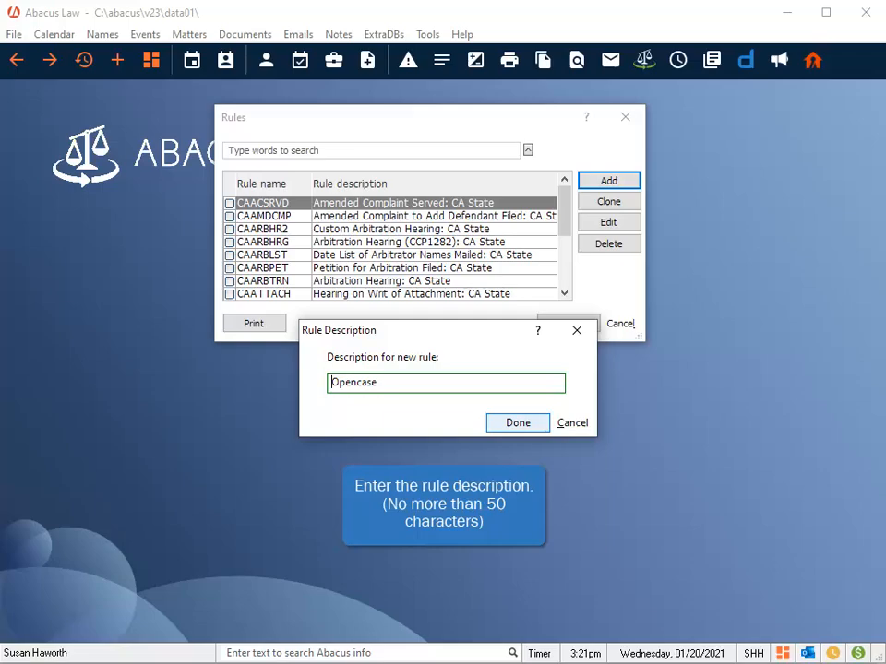
type("Open a new matter")
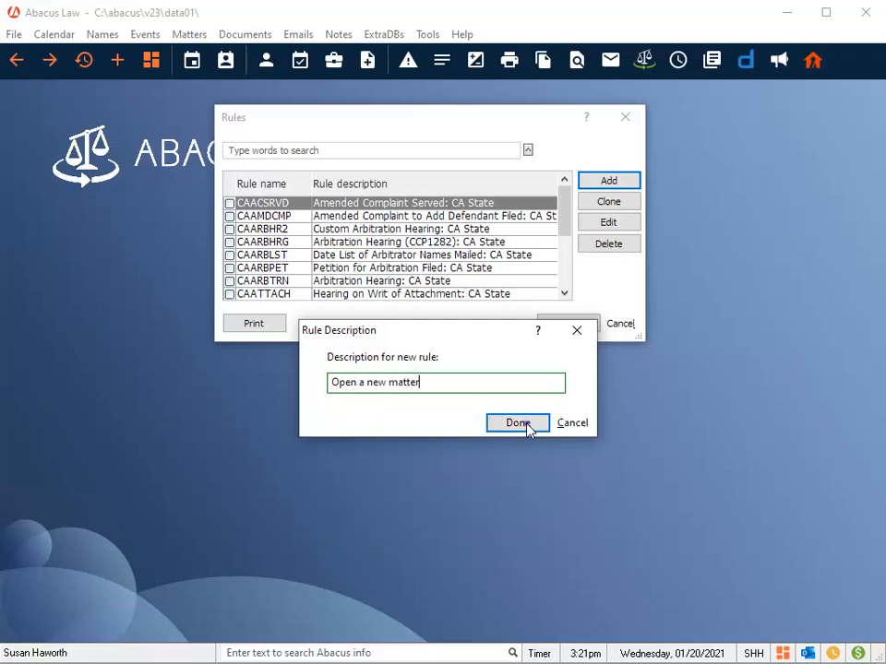
left_click(520, 424)
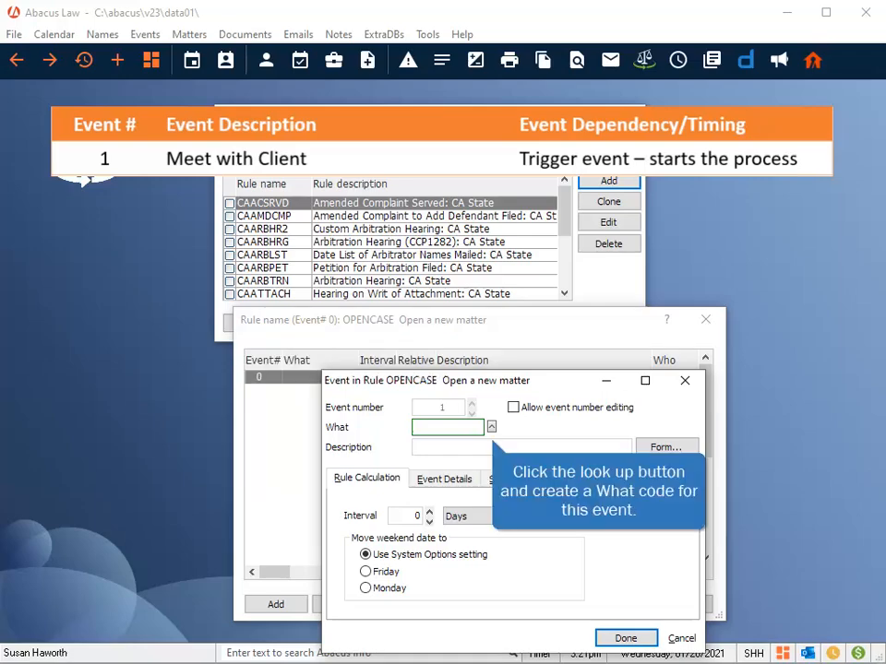
Step: Create a new What code 1ST.MEET described as "First meting for client" from the event's What lookup
left_click(491, 428)
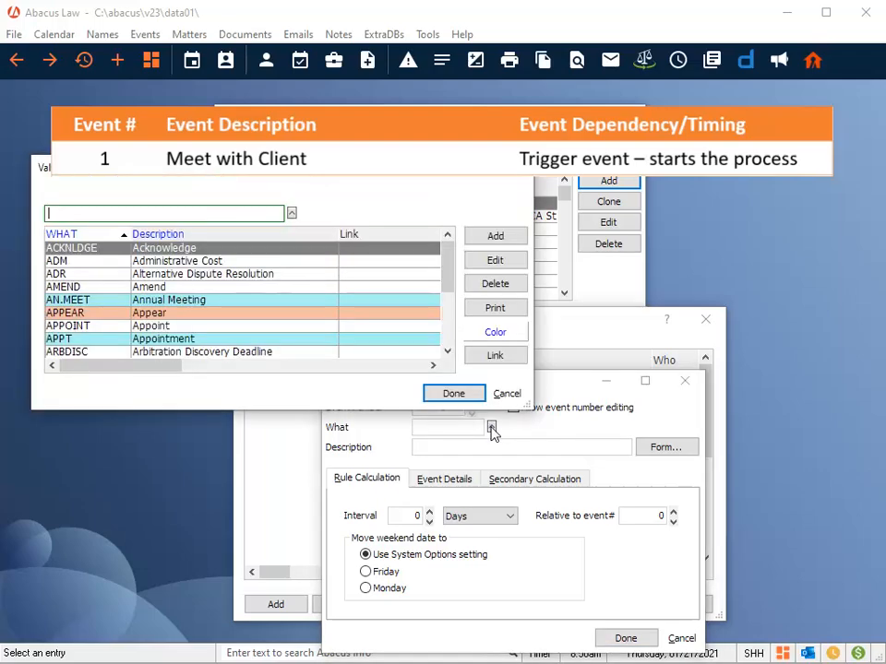
left_click(496, 236)
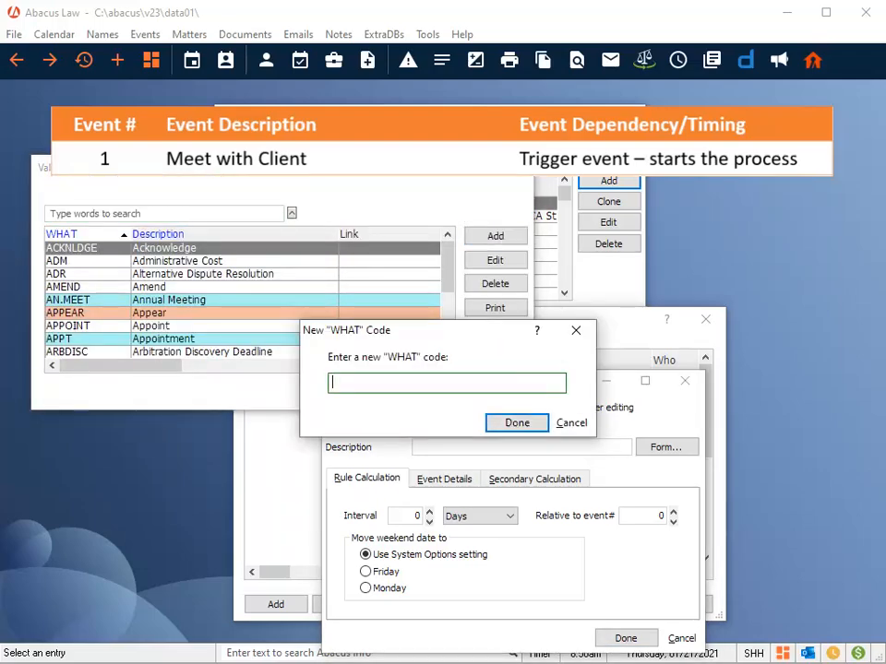
type("1ST.MEET")
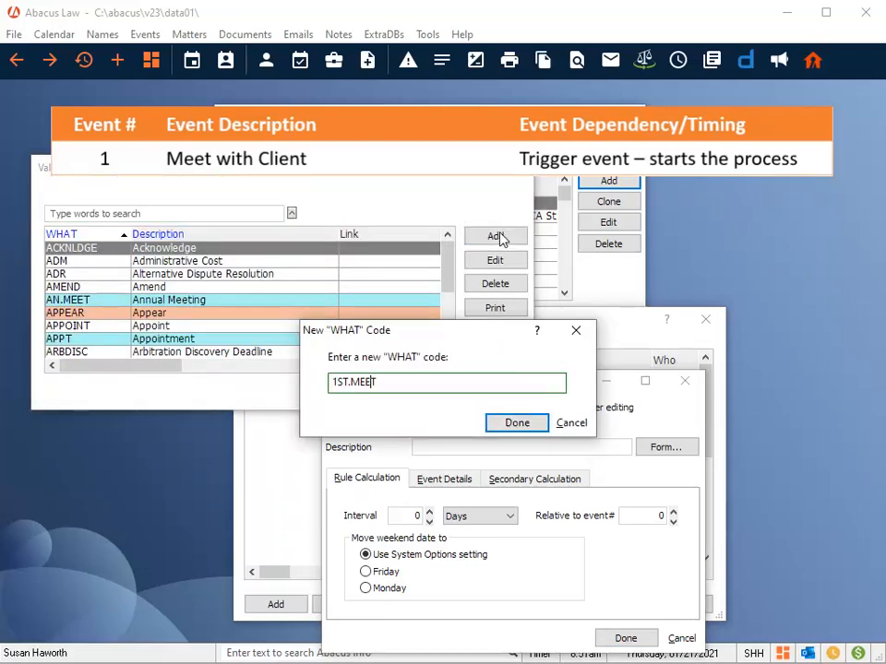
left_click(531, 425)
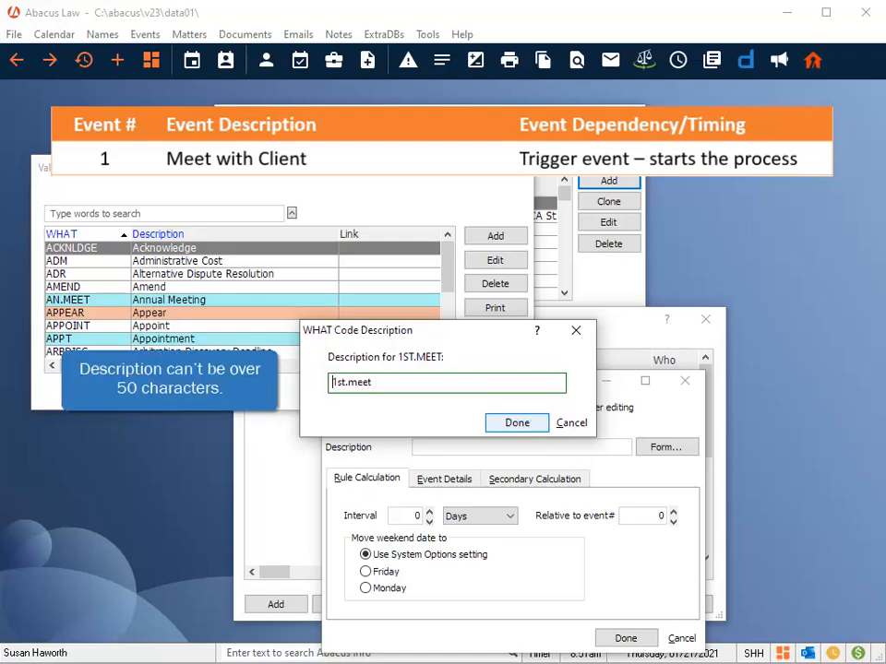
type("First meting for client")
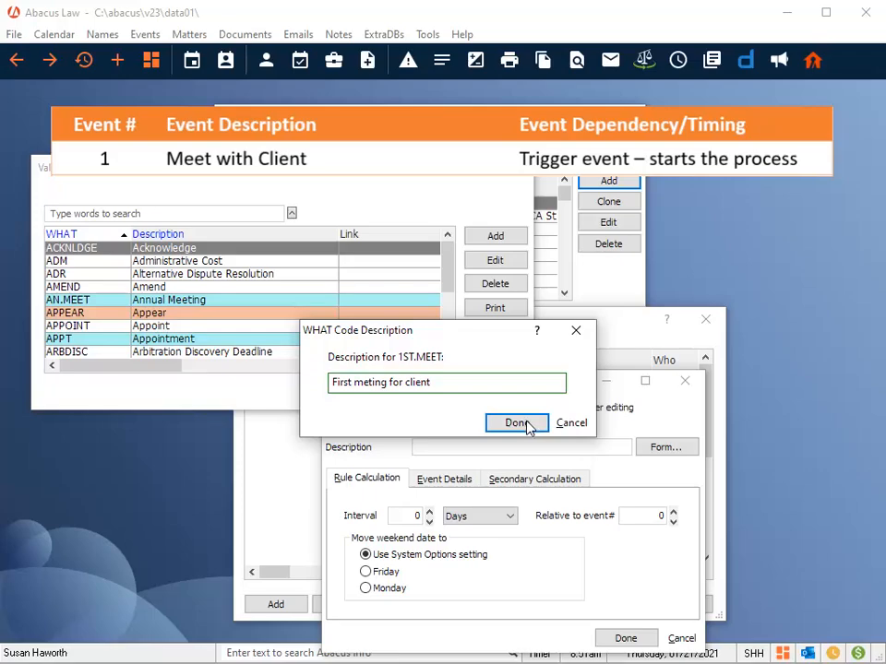
left_click(516, 423)
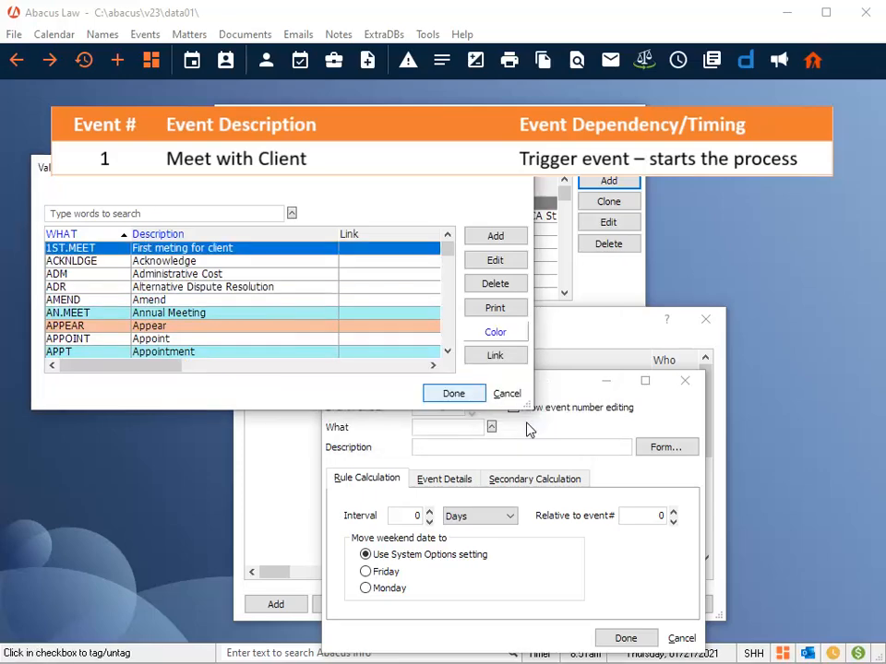
Step: Use 1ST.MEET as event 1's What code, describe it as "First meeting with client", and save the event
left_click(457, 395)
type("First meeting with client")
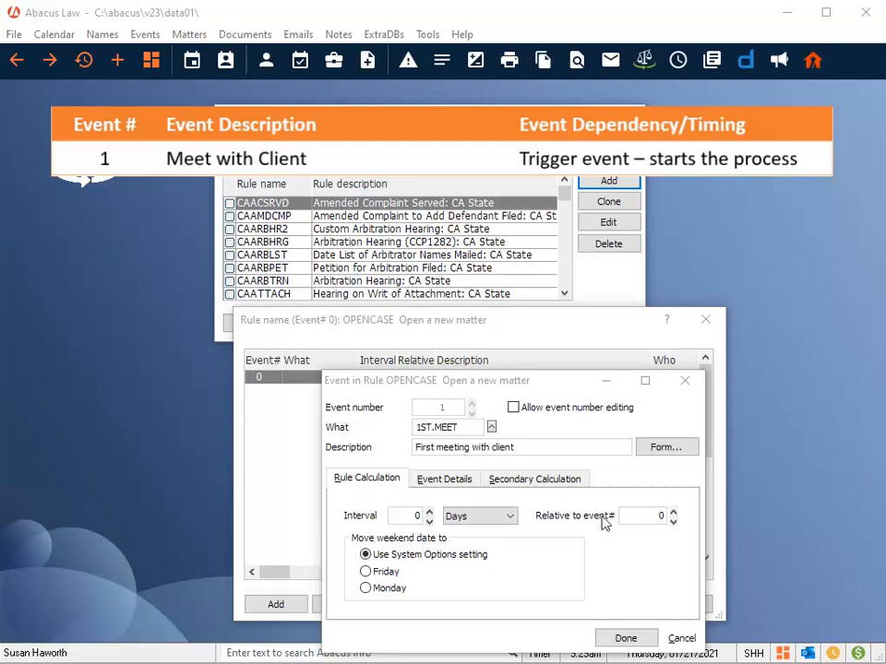
left_click(626, 638)
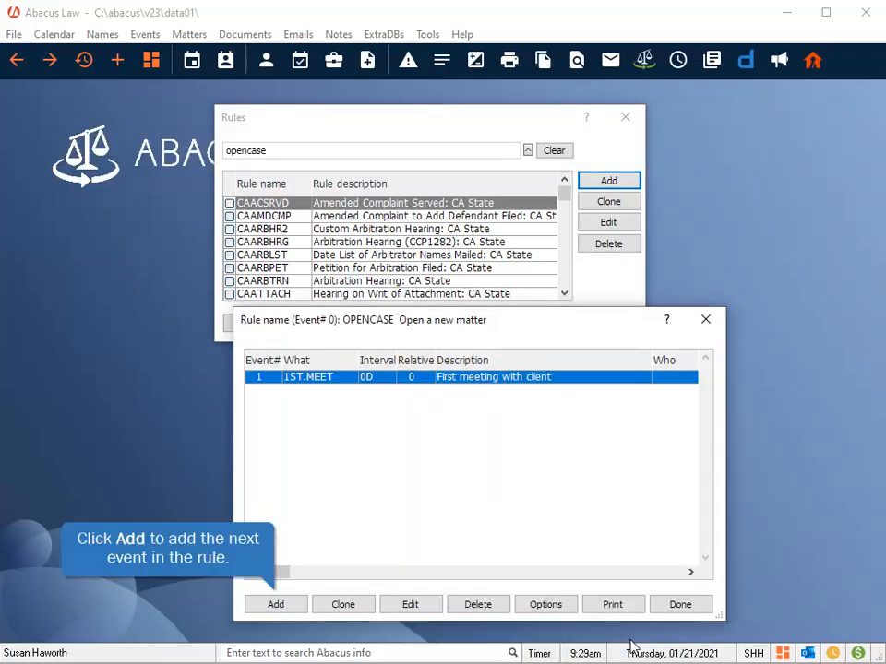
Step: Add a second event using the existing CONFLICT What code with the description "Conflict check"
left_click(272, 605)
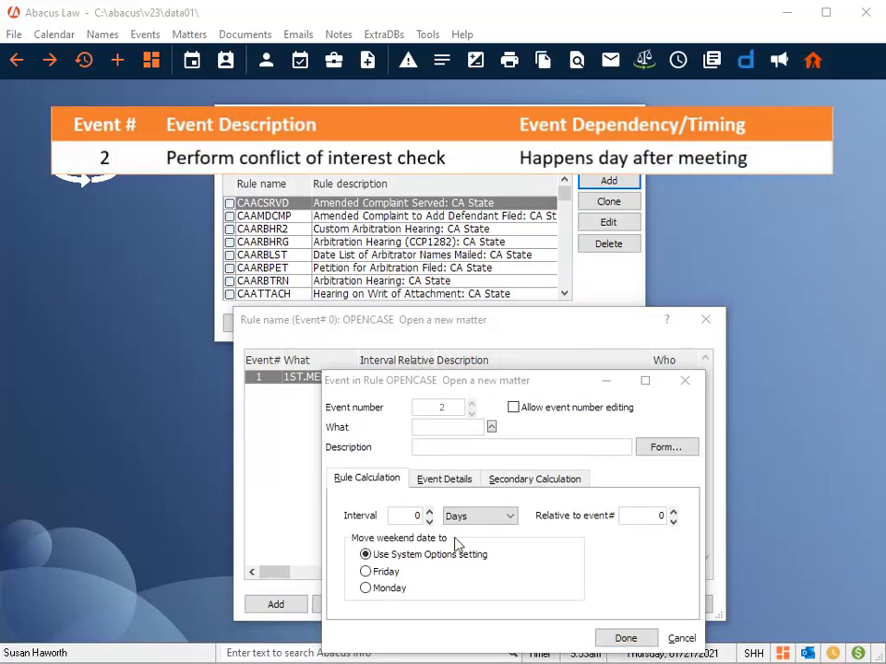
left_click(491, 427)
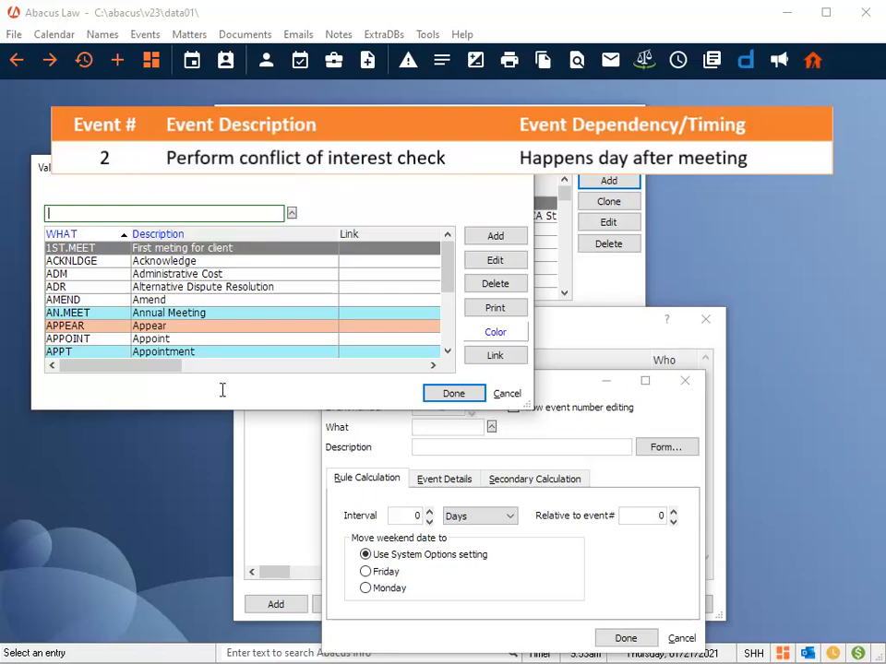
left_click(71, 216)
type("conflict")
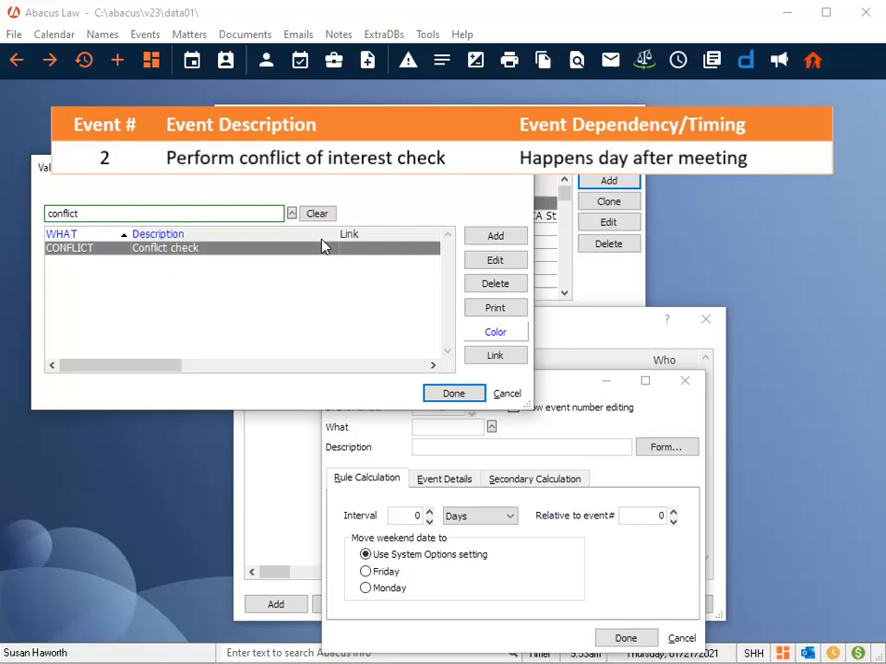
left_click(455, 393)
key("Tab")
type("Conflict check")
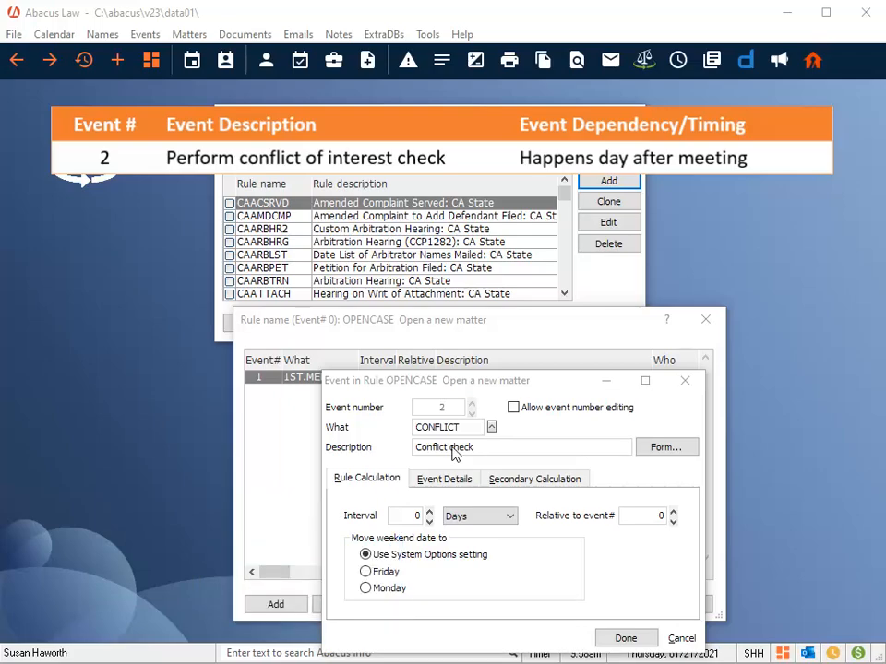
Step: Set the conflict check to 1 day after event 1 and save the event
left_click(429, 511)
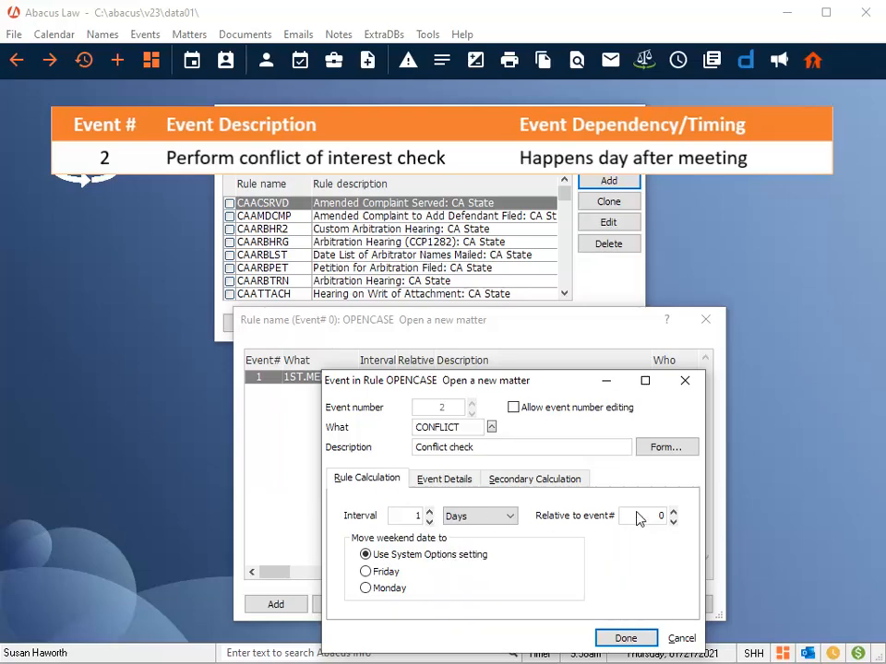
left_click(674, 512)
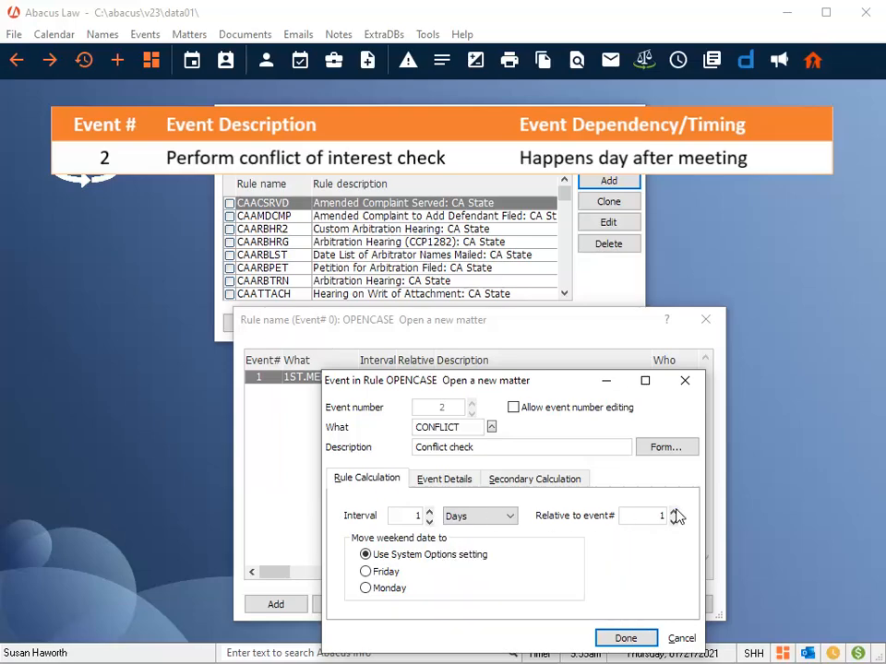
left_click(626, 639)
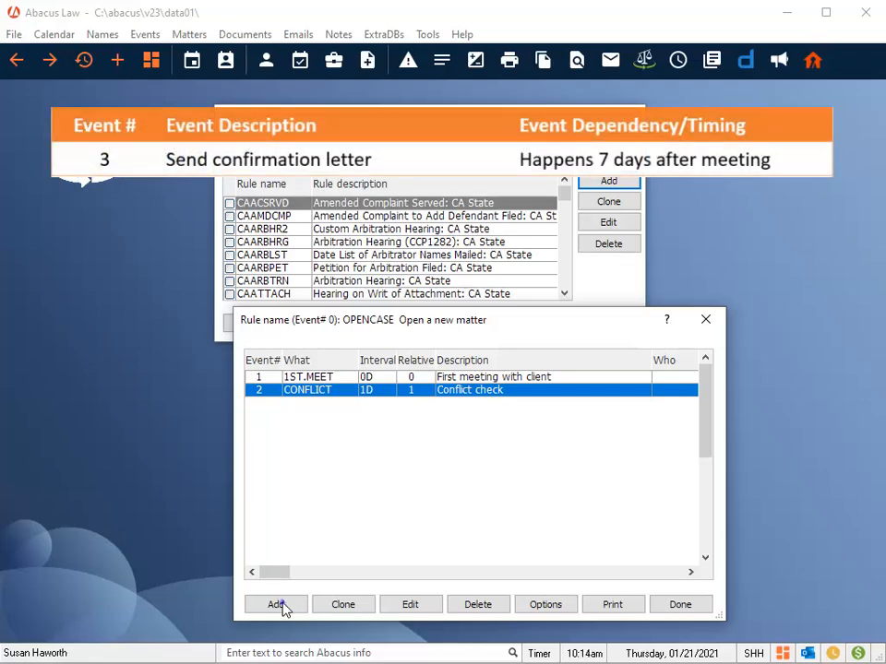
Step: Add a third event and choose the LETTER What code from the lookup
left_click(278, 606)
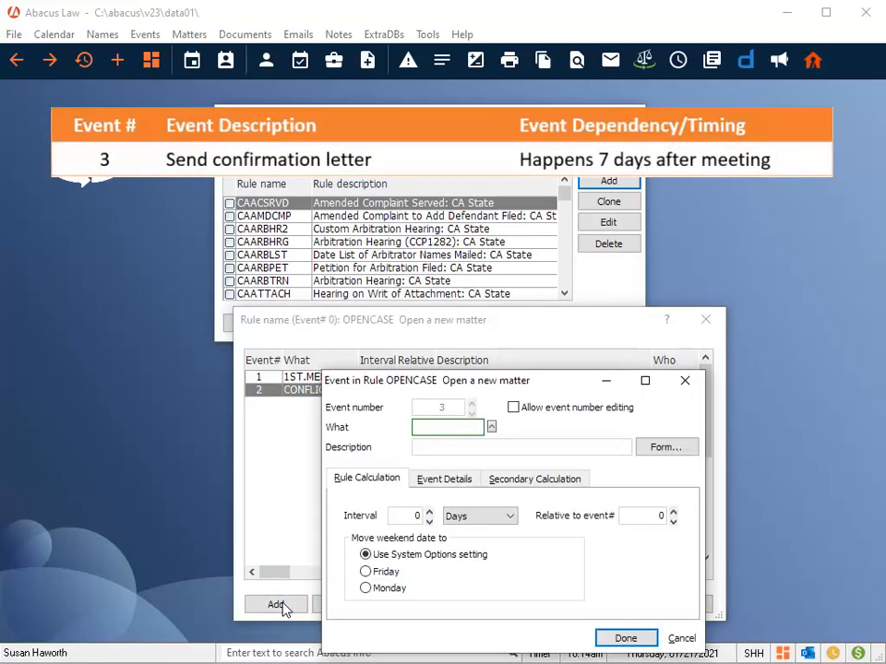
left_click(491, 428)
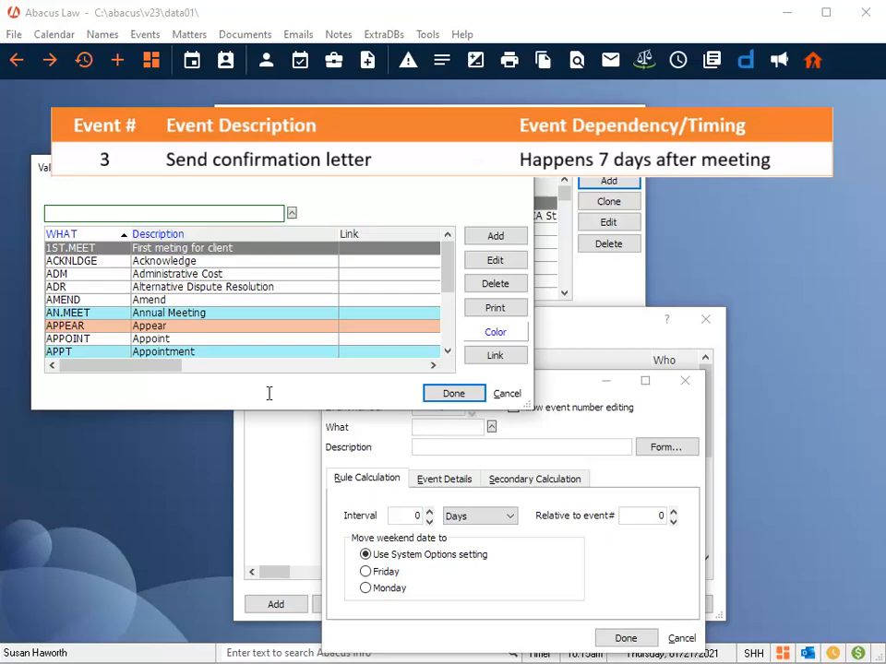
type("letter")
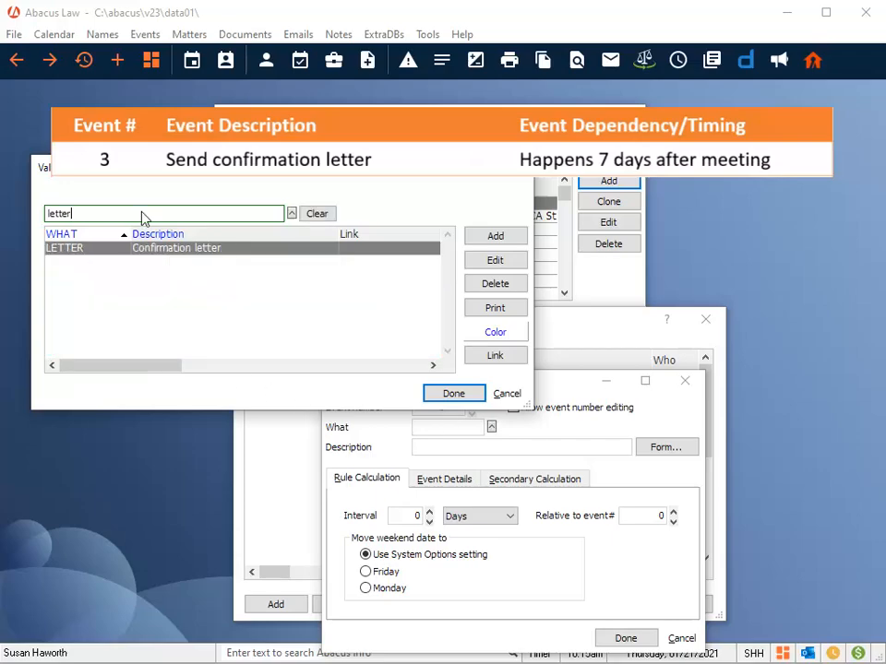
left_click(212, 249)
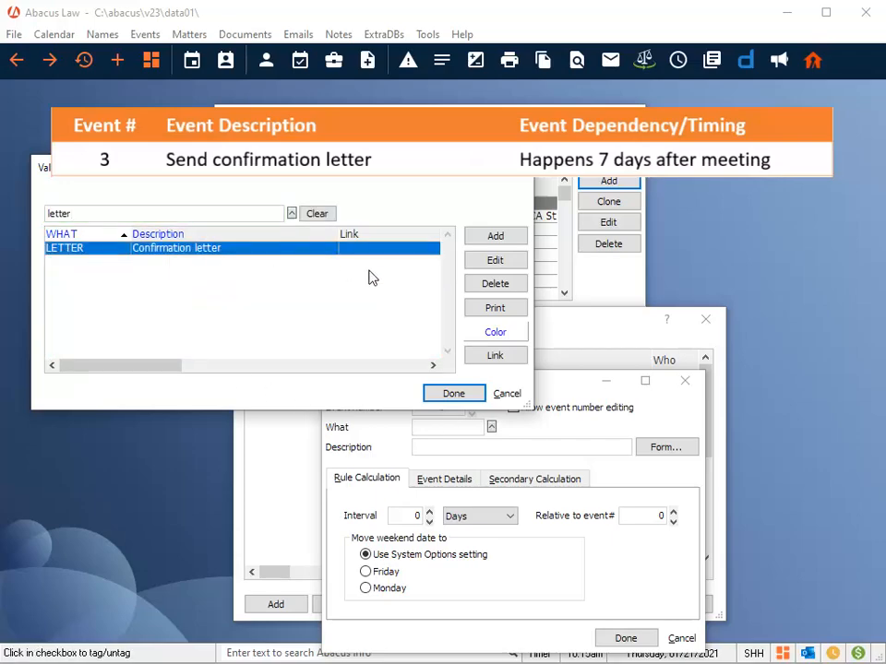
left_click(455, 394)
Step: Set the confirmation letter's interval to 7 days relative to event 1 and save the event
left_click(451, 447)
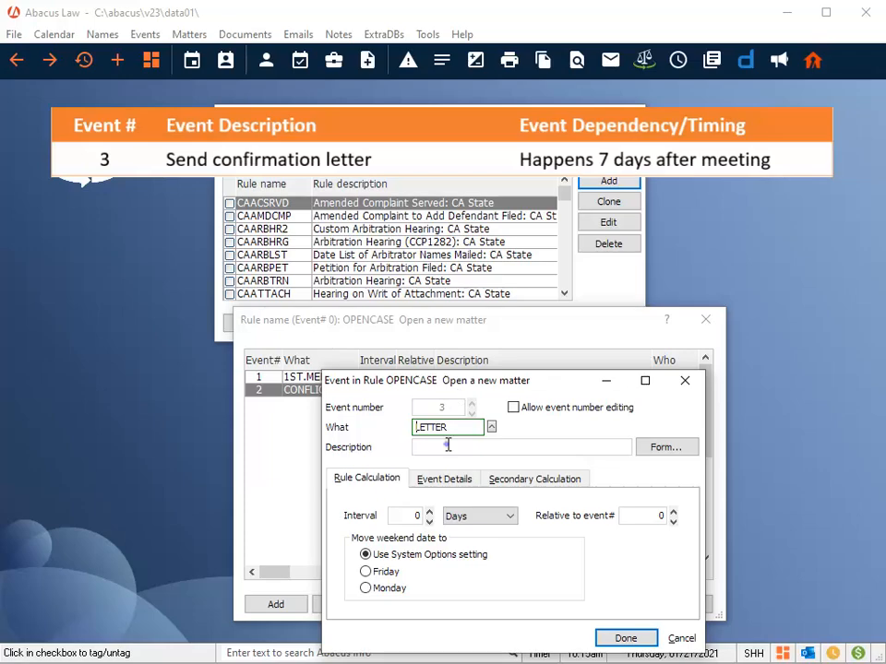
left_click(399, 518)
type("7")
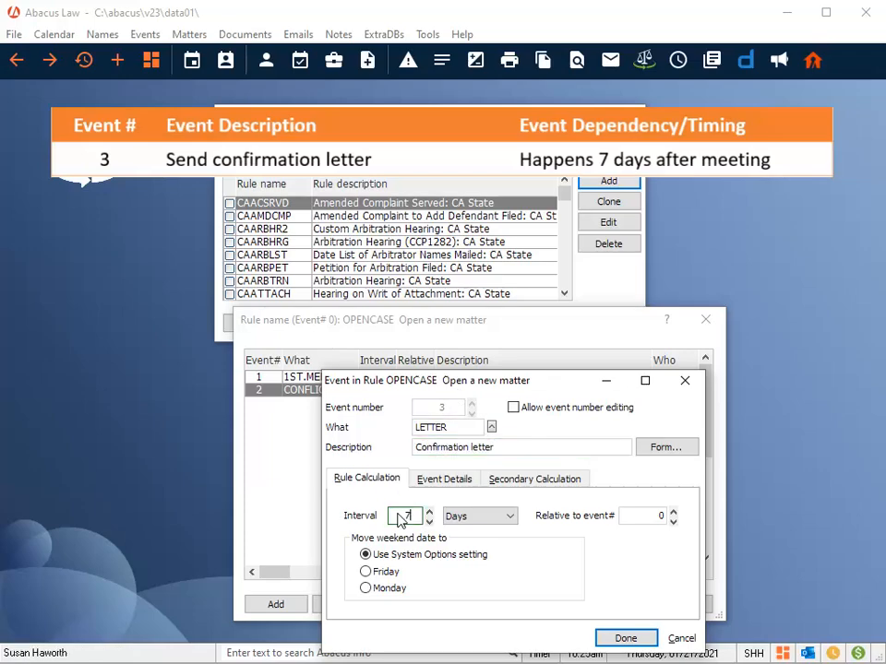
left_click(675, 512)
left_click(642, 638)
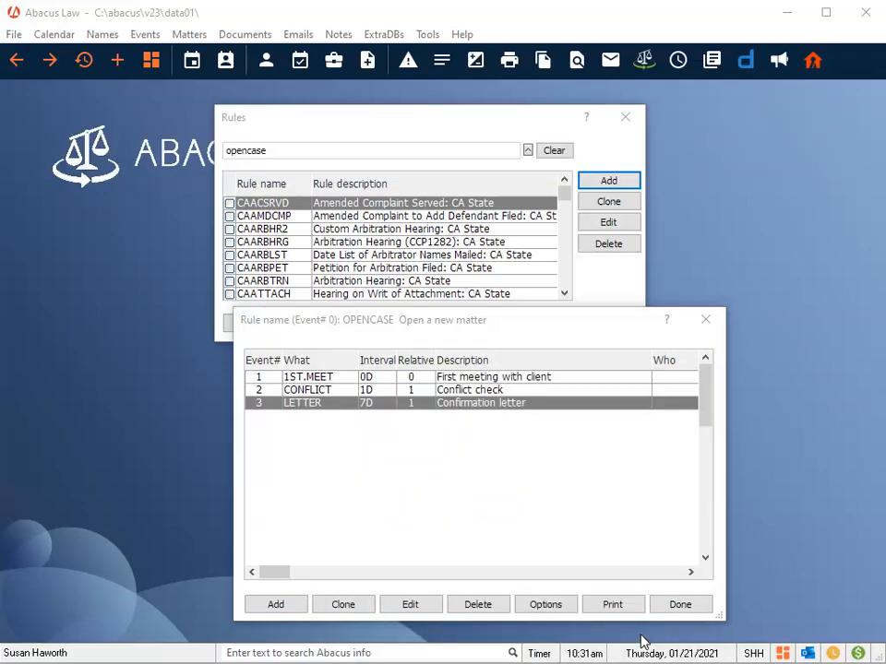
Step: Add a fourth event with the DRAFT What code and the description "Draft documents"
left_click(278, 604)
left_click(492, 427)
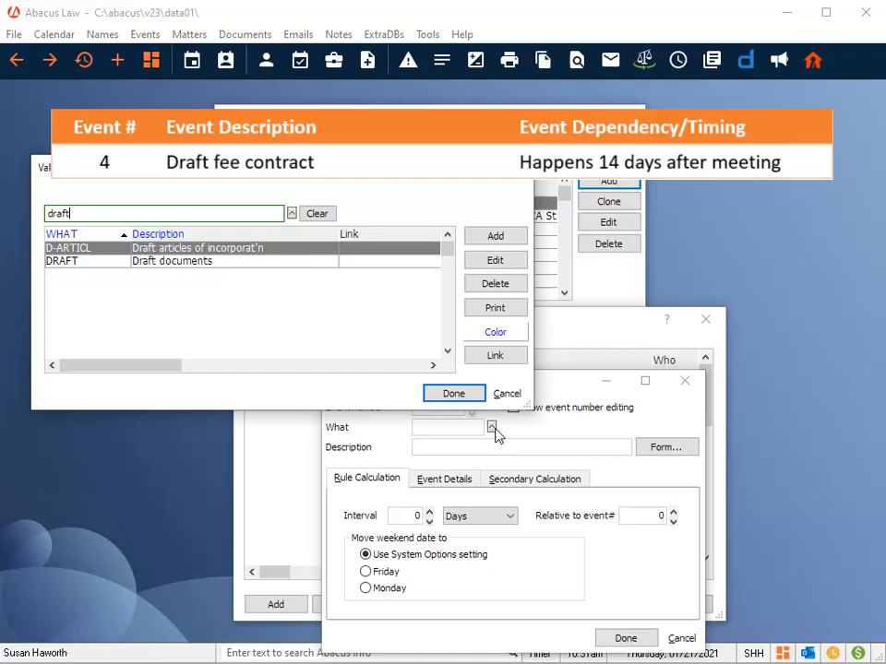
left_click(144, 266)
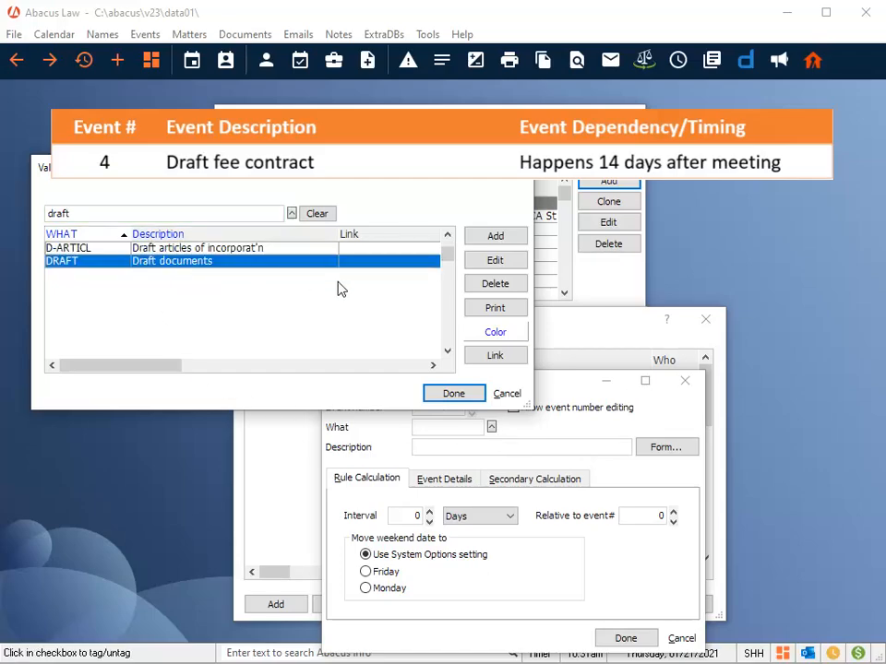
left_click(453, 393)
left_click(439, 448)
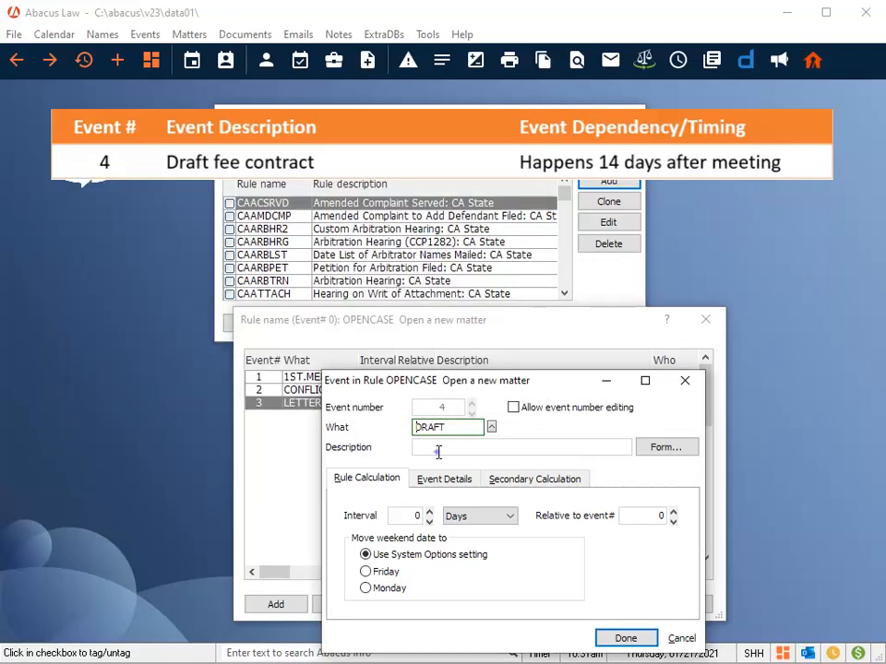
type("Draft documents")
Step: Set the draft event to 14 days after event 1, save it, and finish the OPENCASE rule
key("Tab")
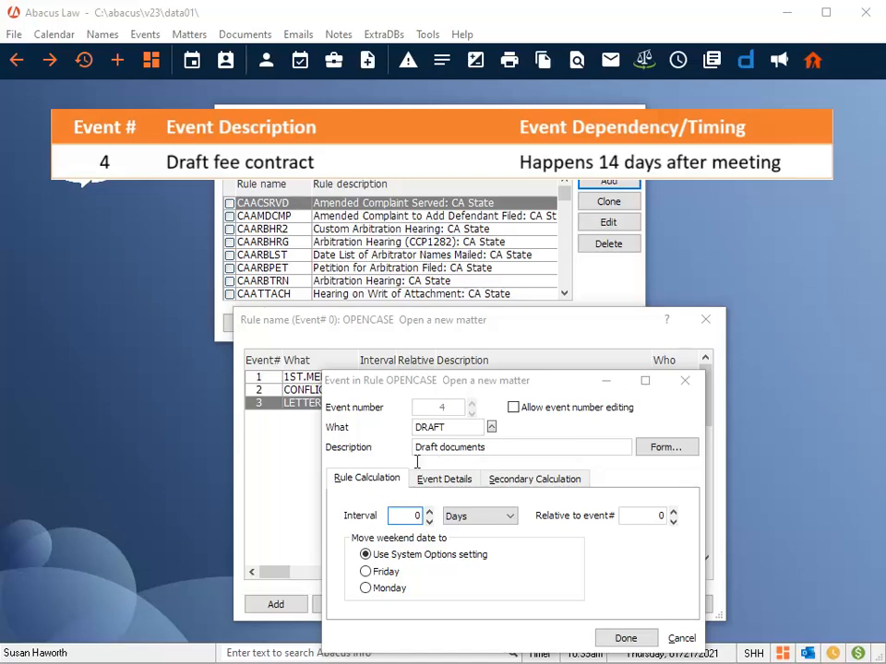
type("14")
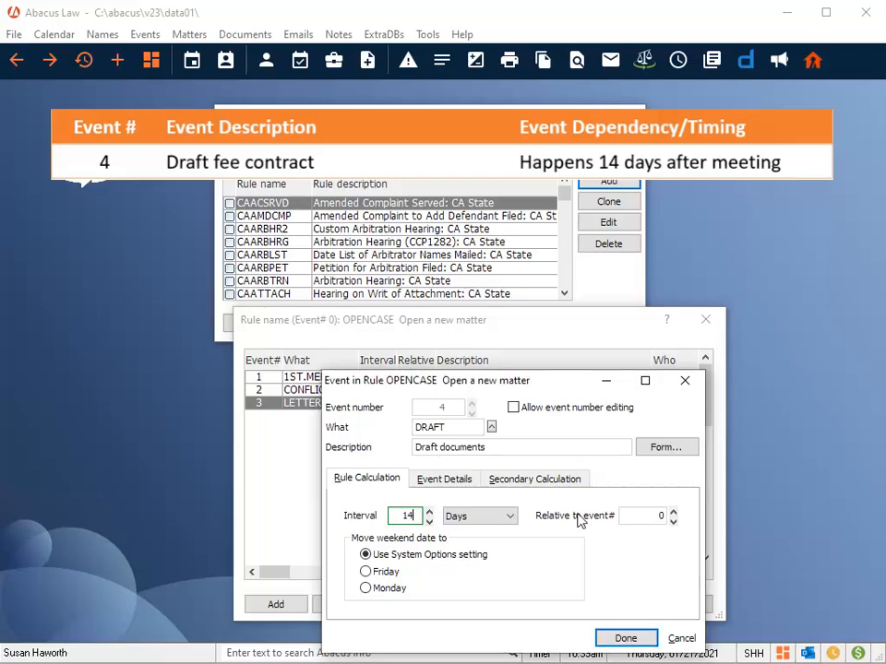
left_click(673, 513)
left_click(626, 638)
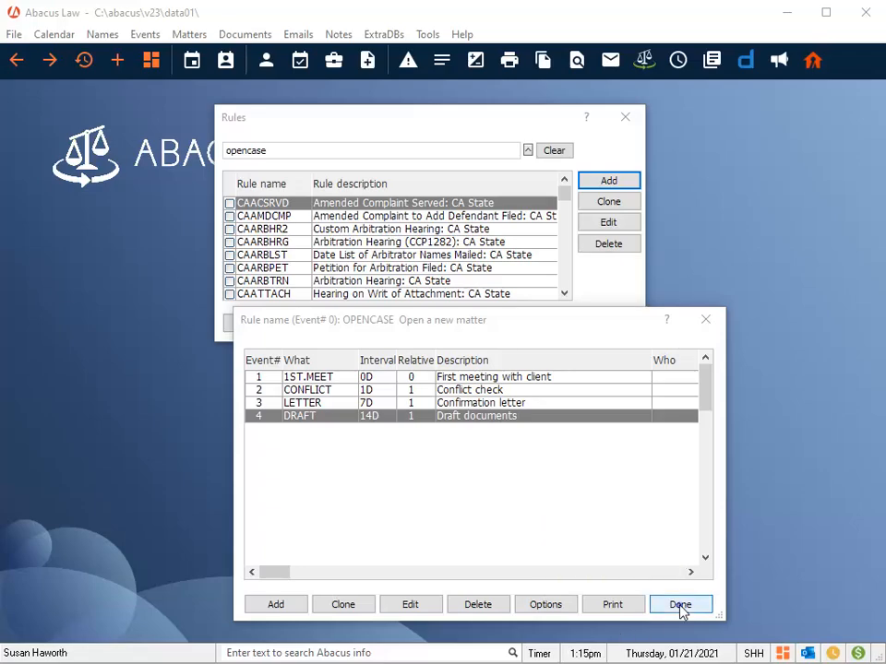
left_click(680, 604)
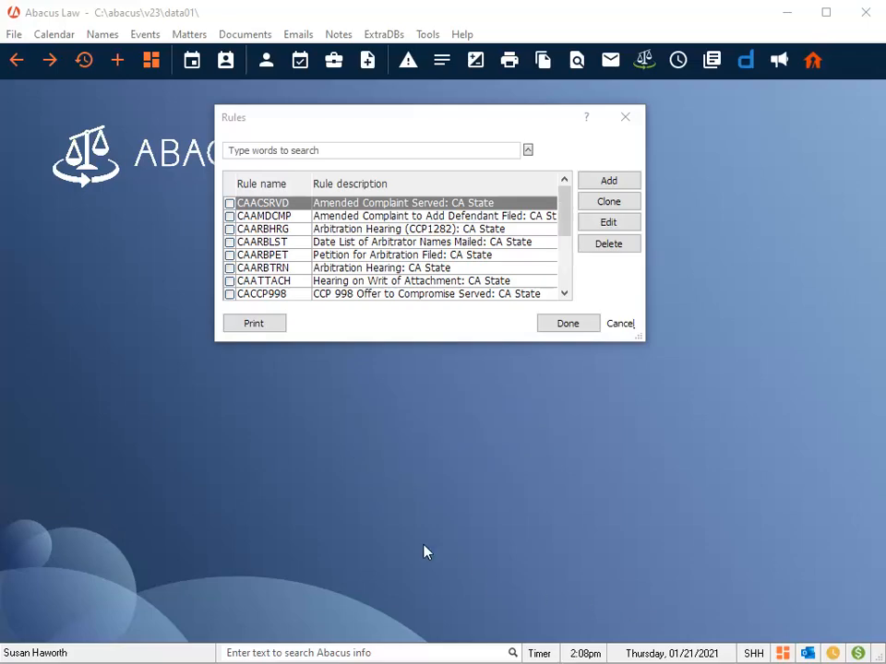
Step: Clone the CAARBHRG rule as CAARBHR2, keeping the description "Custom Arbitration Hearing: CA State"
left_click(282, 230)
left_click(626, 209)
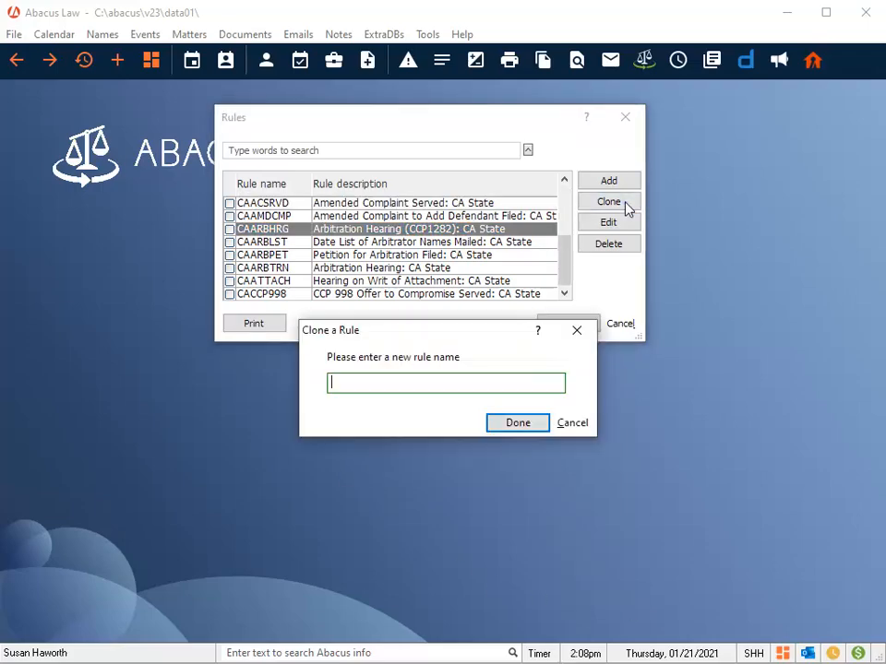
type("CAARBHR2")
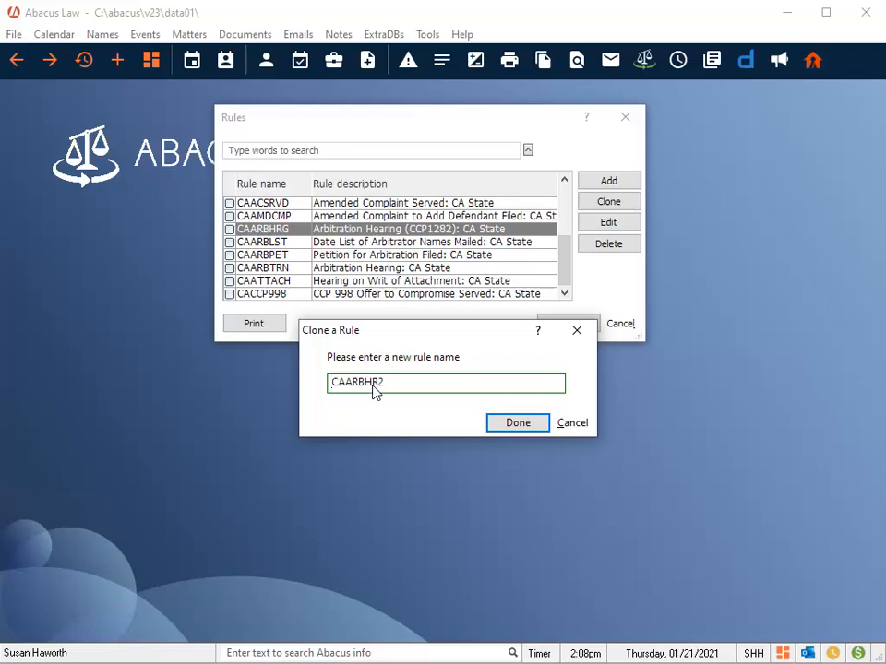
left_click(519, 423)
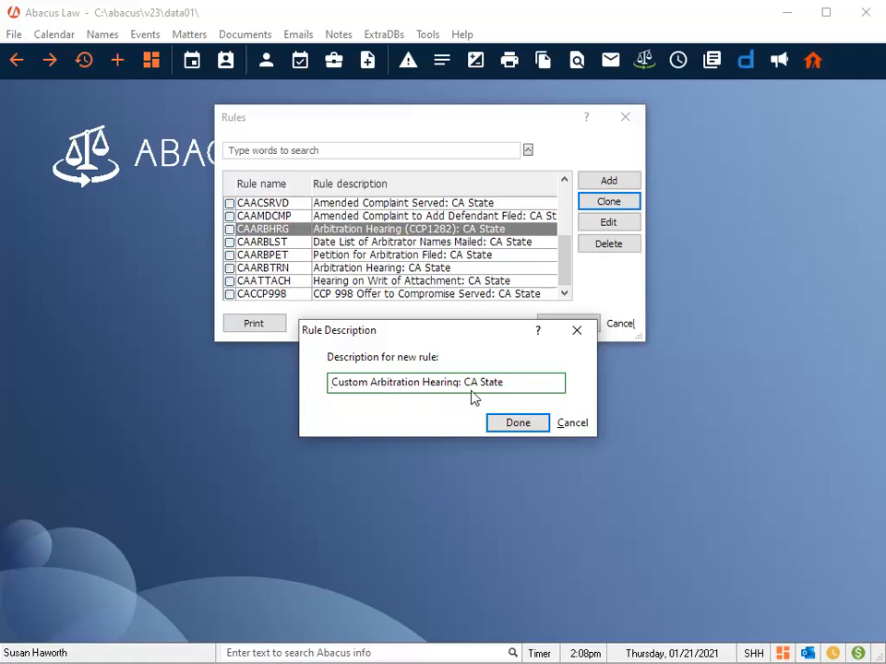
left_click(518, 424)
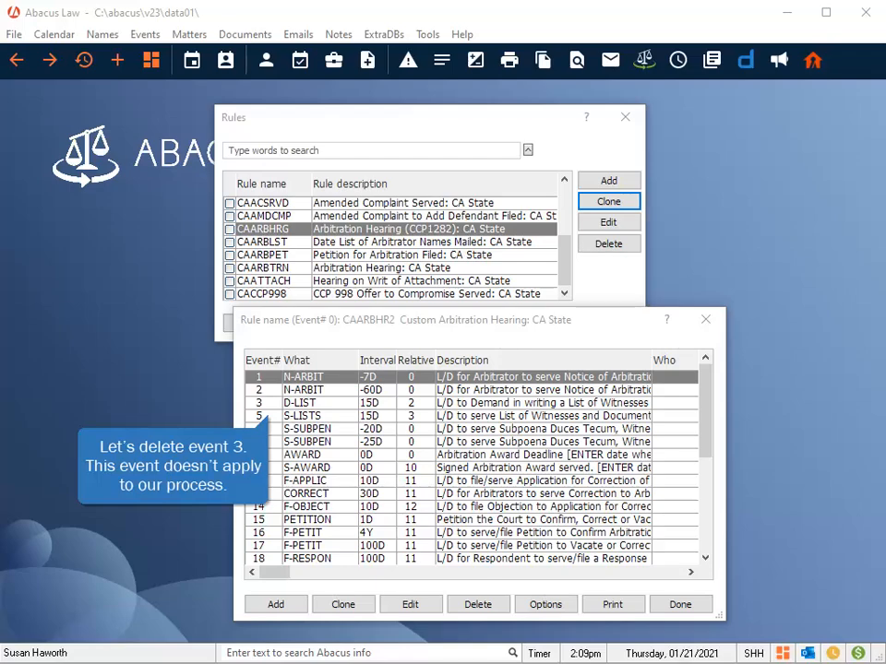
Step: Delete events 3 and 5 from the CAARBHR2 rule
left_click(300, 404)
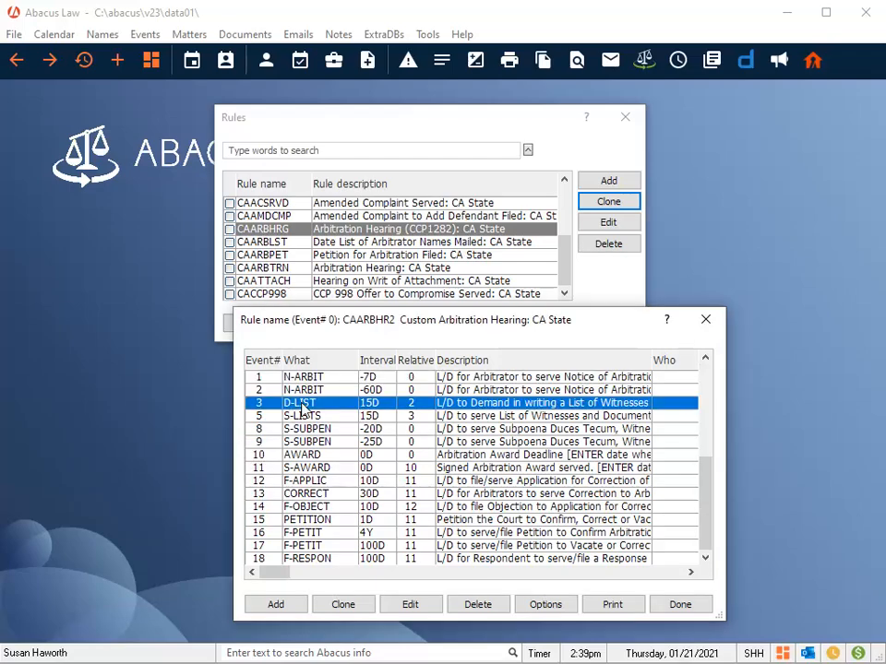
left_click(487, 609)
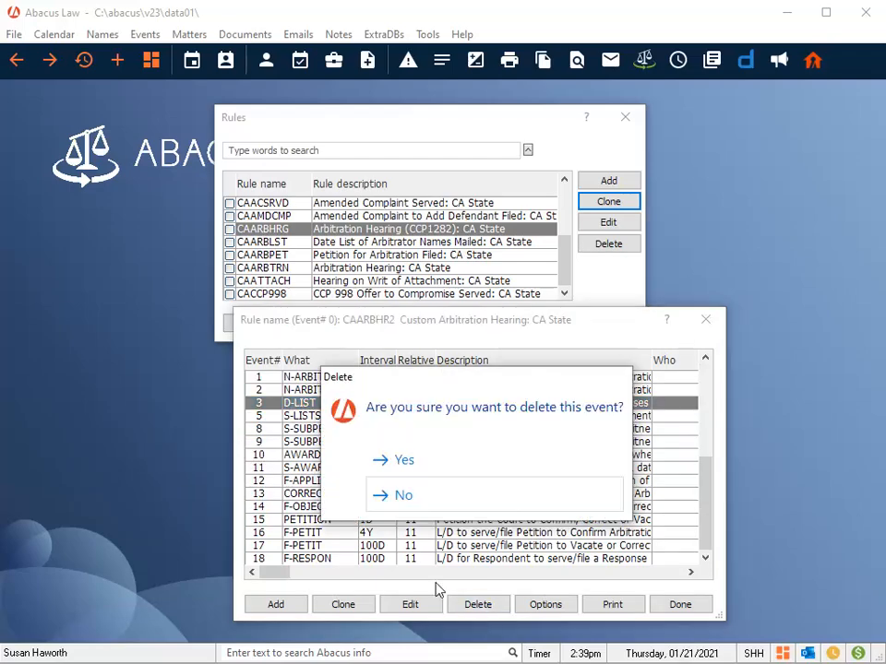
left_click(403, 463)
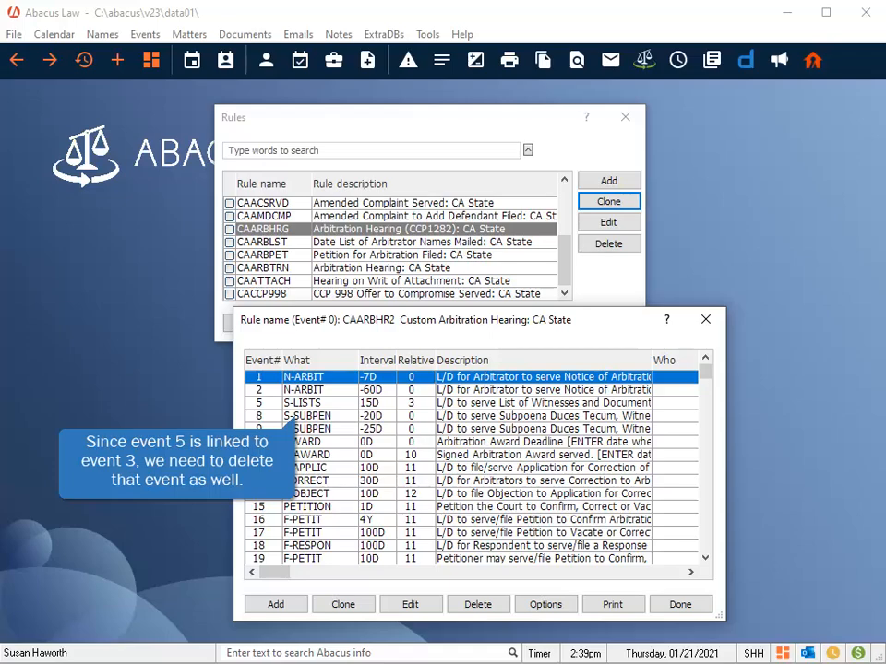
left_click(320, 404)
left_click(477, 605)
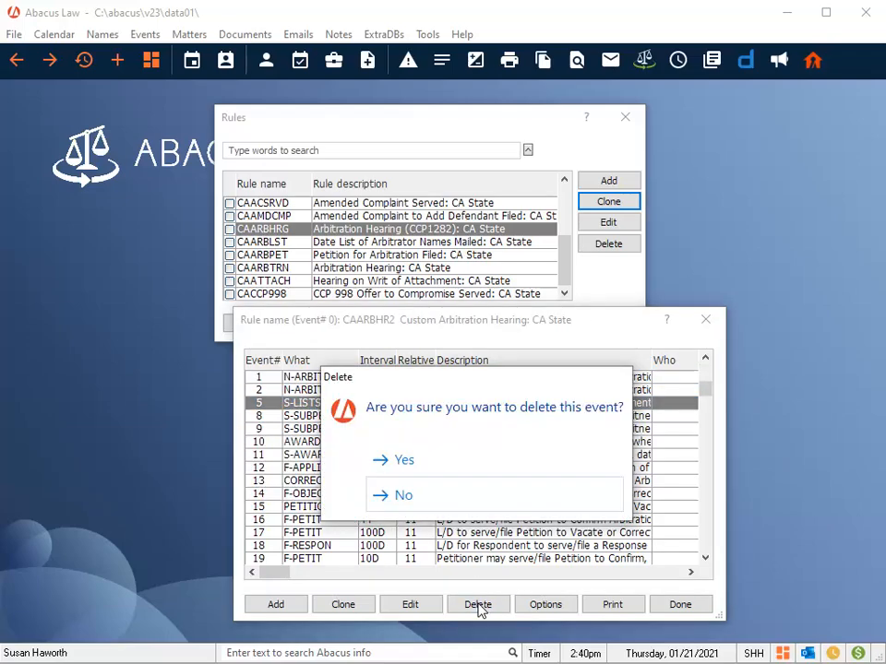
left_click(403, 463)
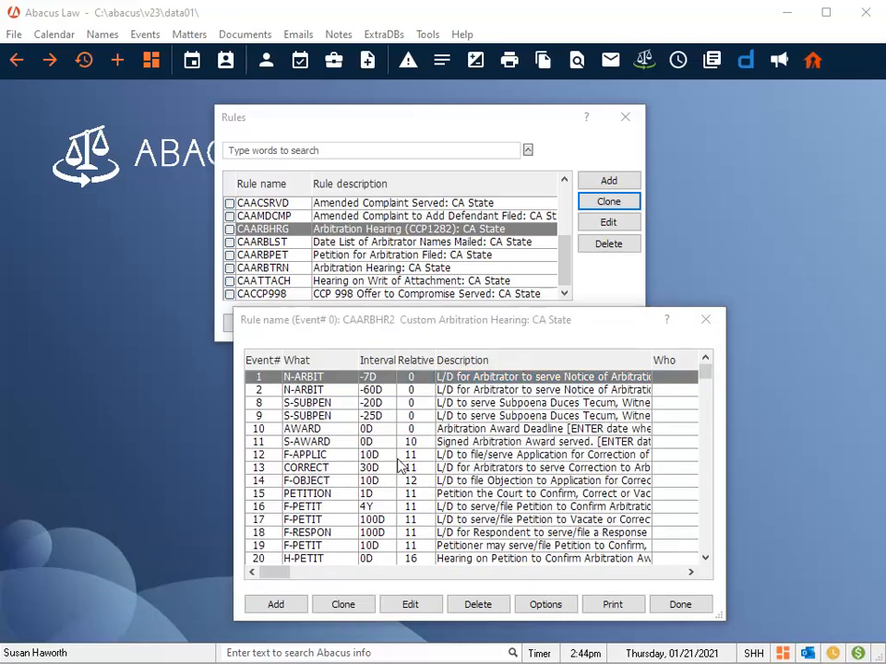
Step: Set event 15's interval to 2 days, save it, and close the rule and the rules list
left_click(304, 497)
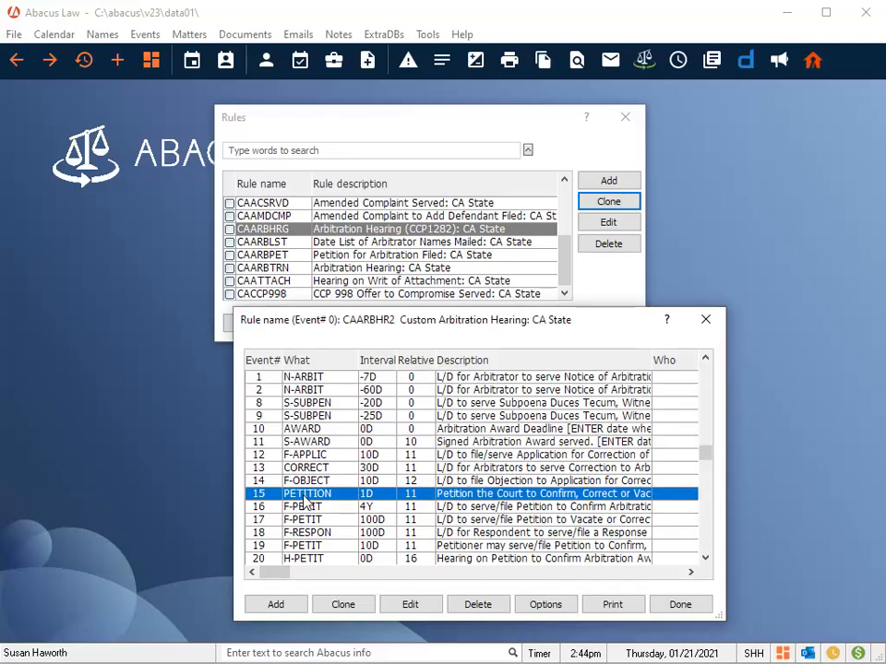
left_click(412, 607)
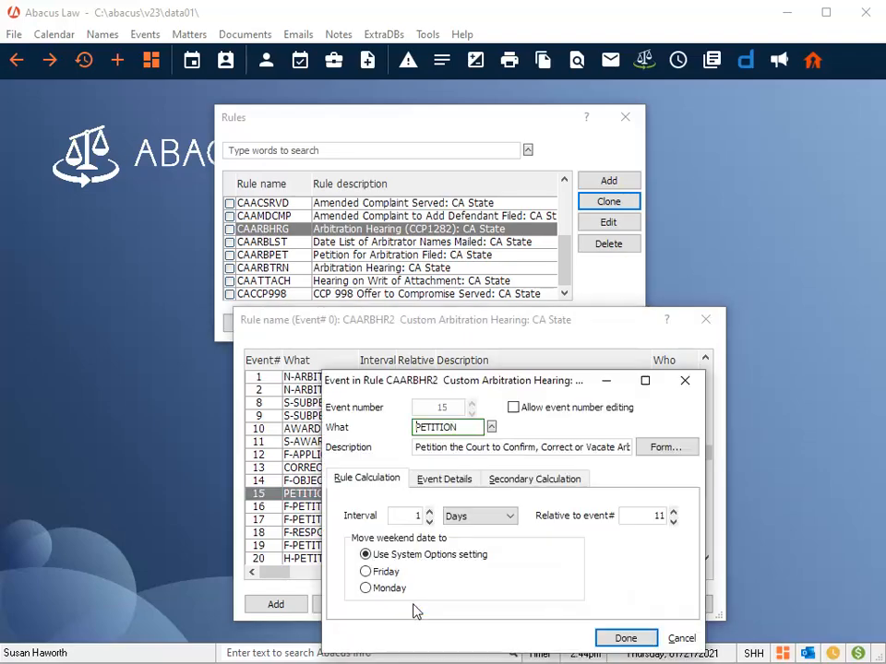
left_click(430, 512)
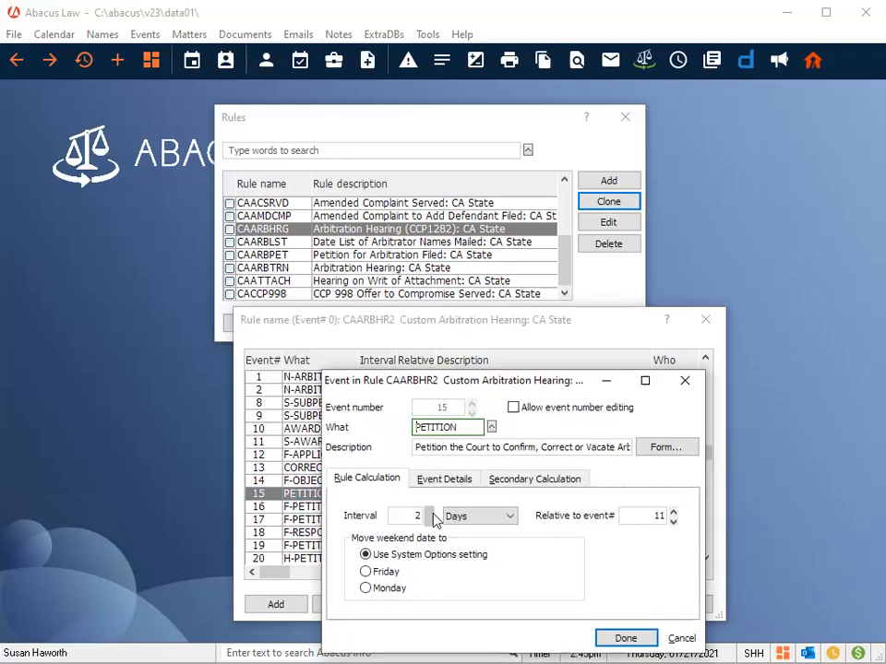
left_click(633, 640)
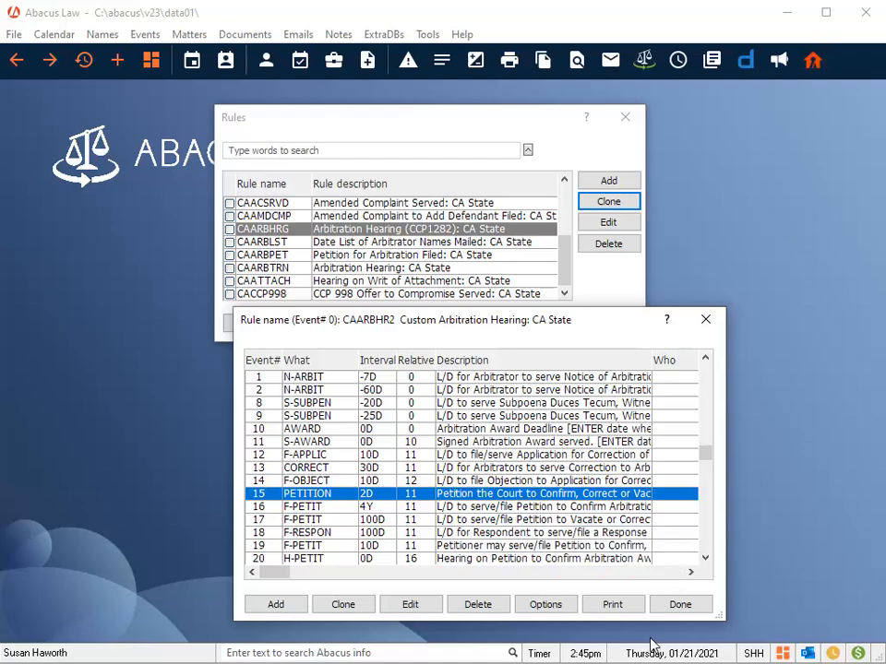
left_click(678, 606)
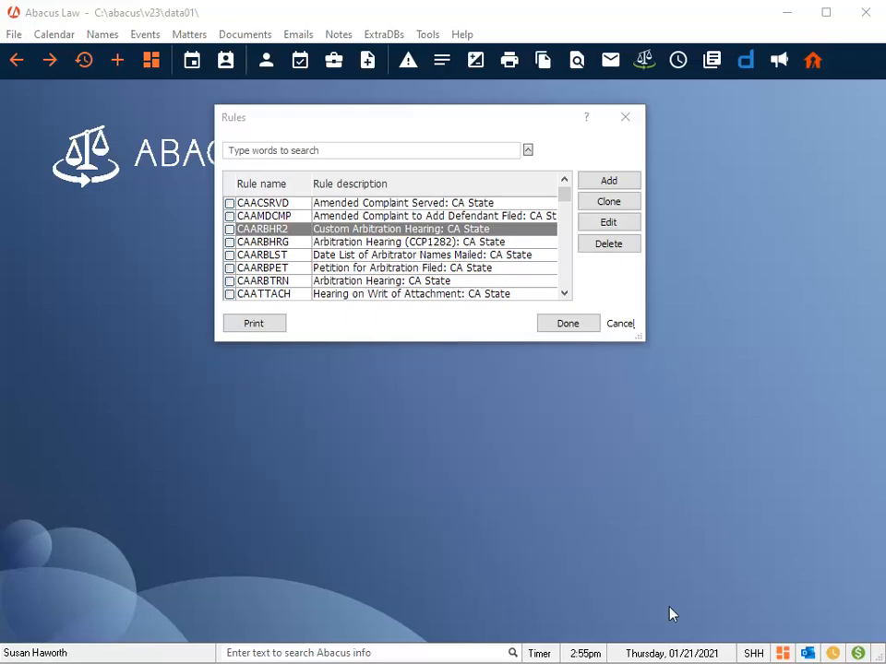
left_click(578, 324)
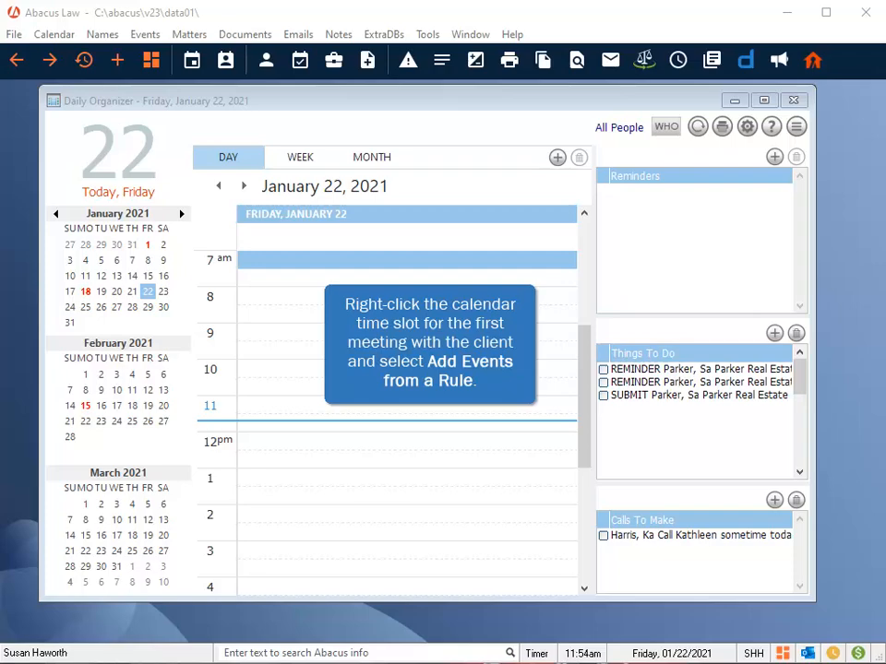
Step: Add events from the OPENCASE rule at the 9 am slot on January 22, 2021
right_click(265, 340)
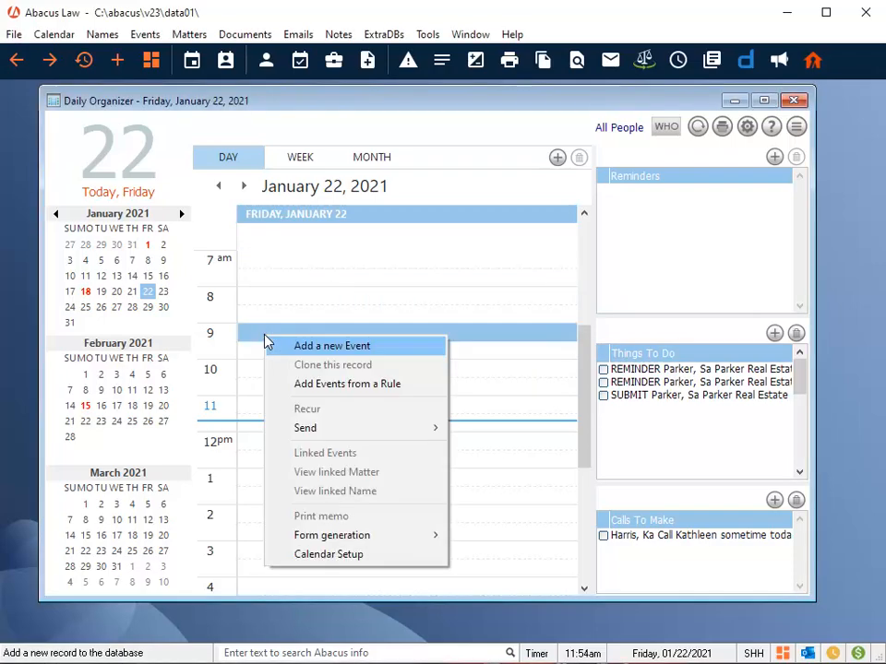
left_click(379, 384)
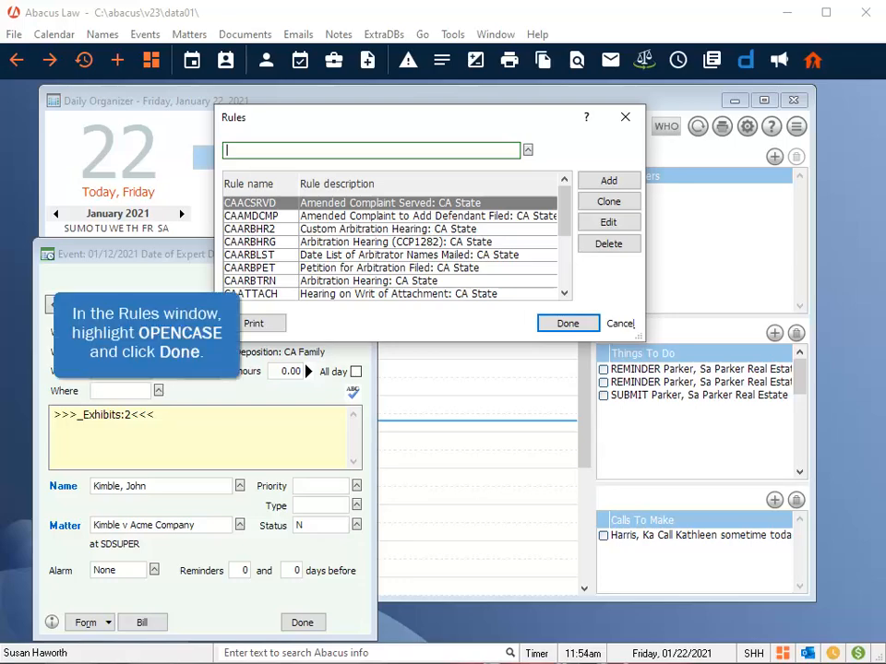
type("open")
left_click(291, 211)
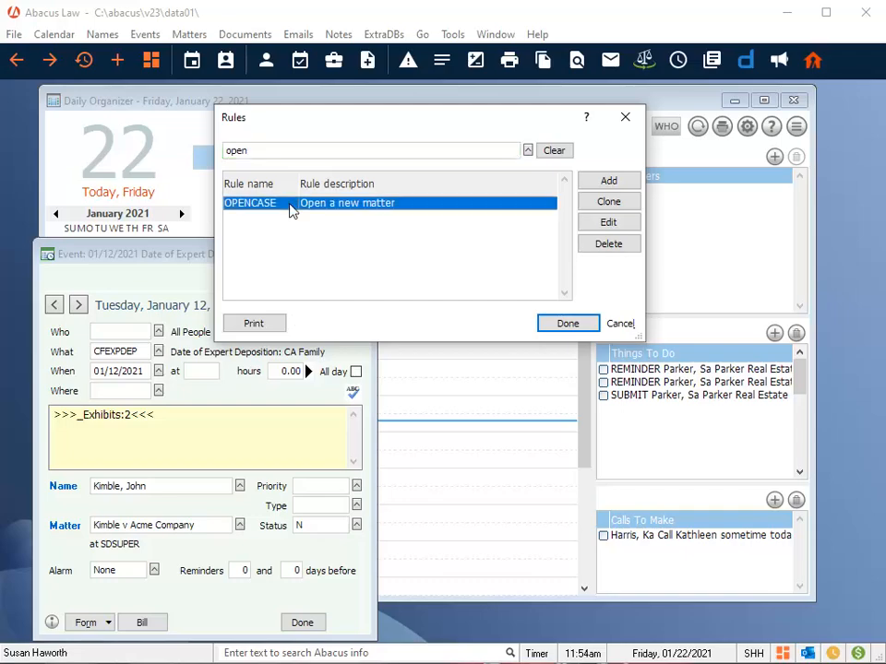
left_click(568, 323)
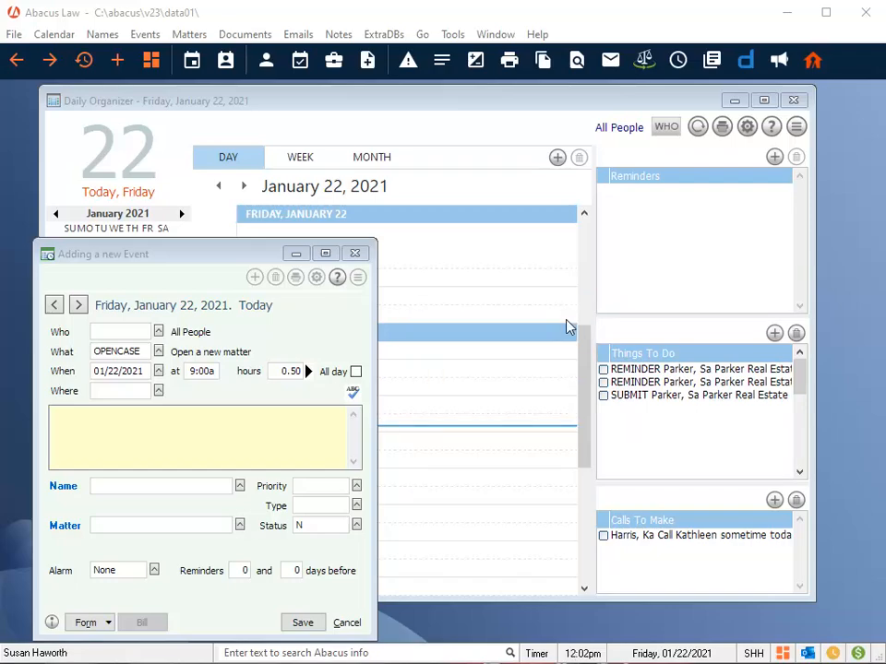
Step: Assign the JSK staff member as Who for the new OPENCASE event
left_click(158, 331)
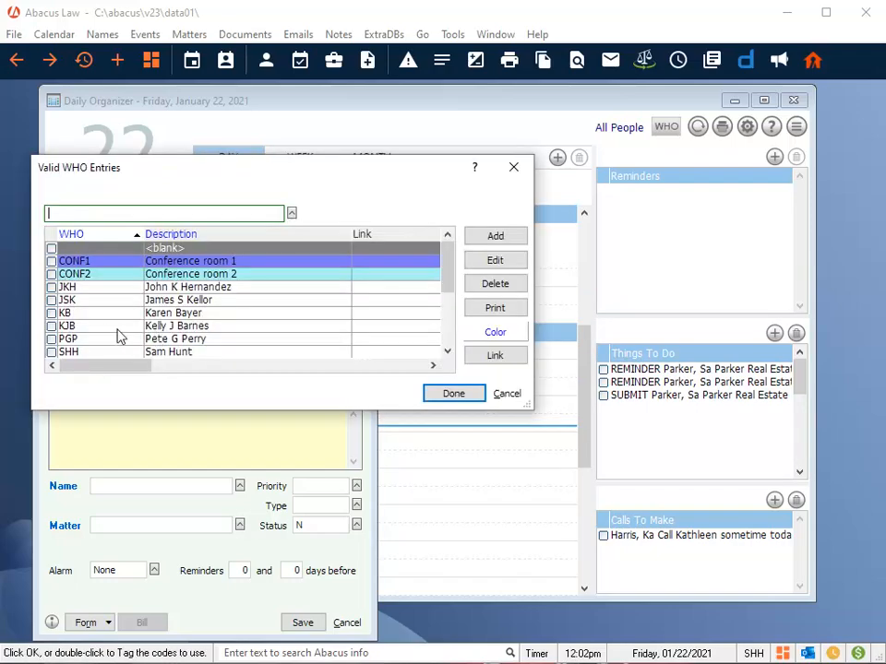
left_click(52, 301)
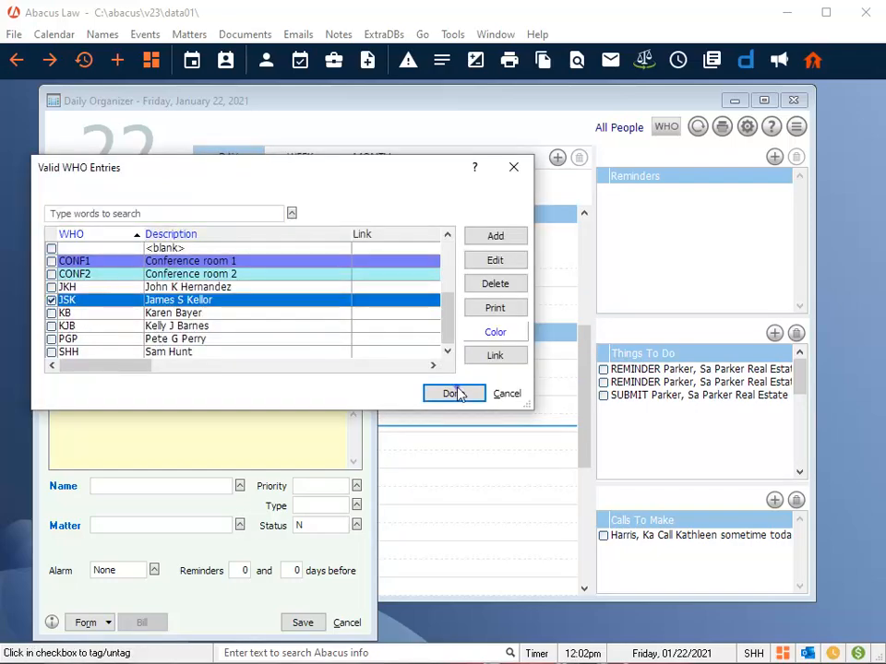
left_click(457, 392)
Step: Link the event to the client's name and select the client's matter
left_click(239, 485)
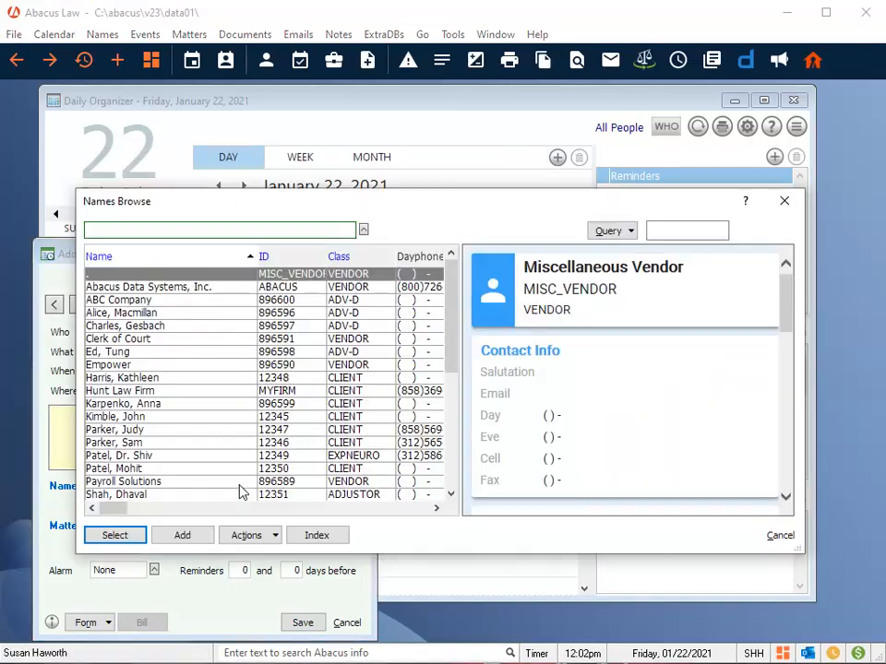
left_click(120, 416)
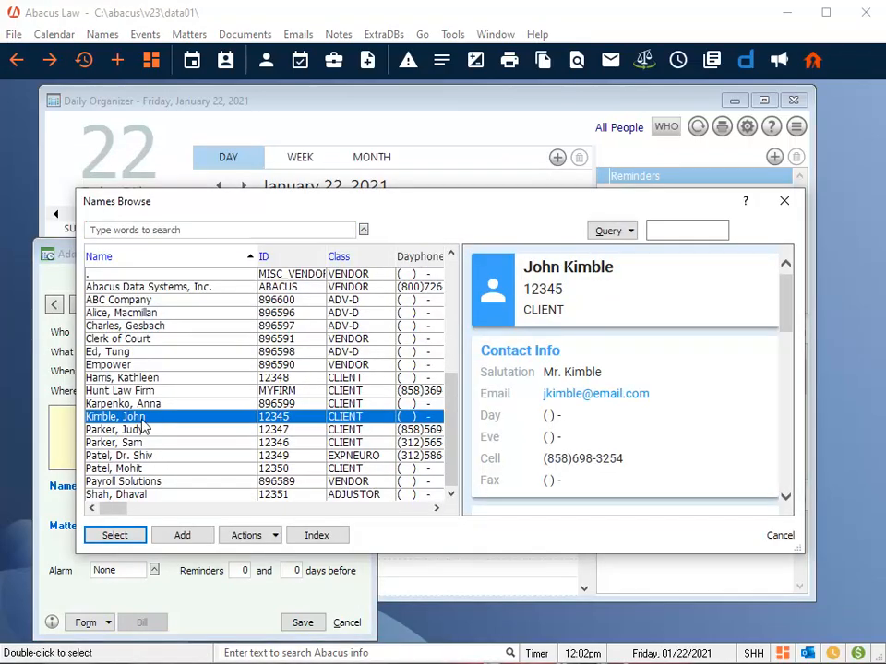
left_click(132, 538)
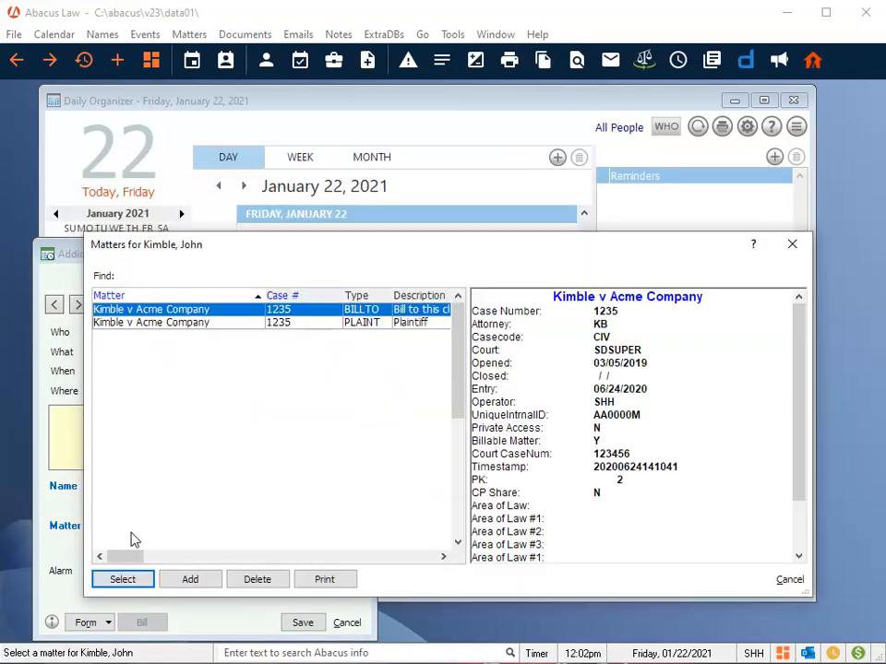
left_click(125, 585)
Step: Save the event, schedule its related rule events, and close the linked events list
left_click(302, 623)
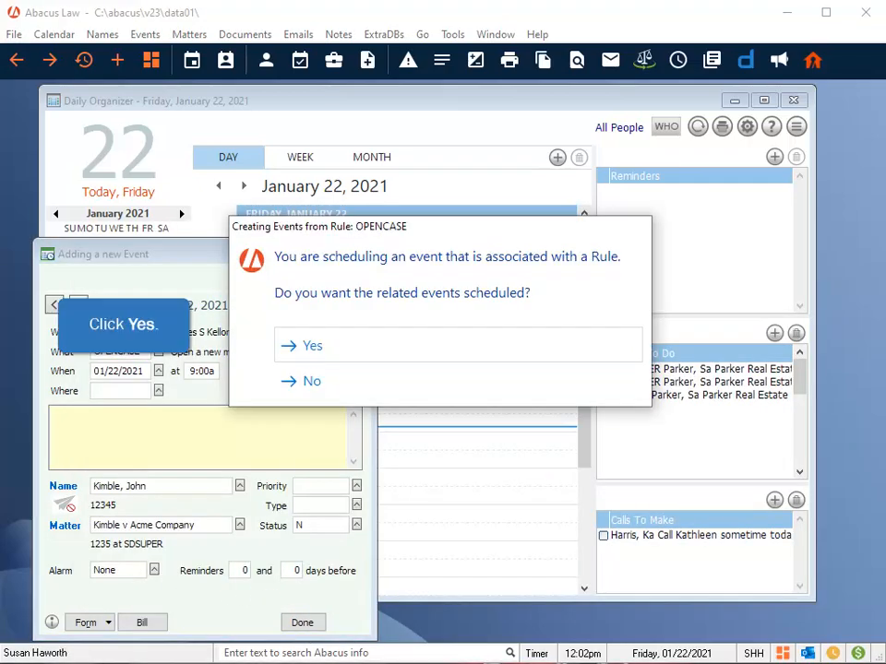
left_click(315, 347)
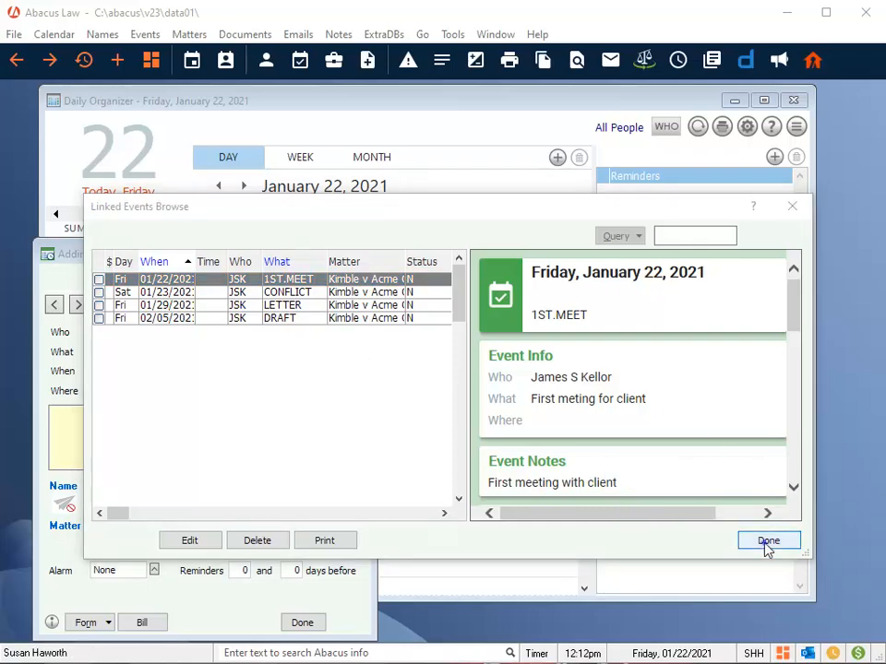
left_click(765, 544)
left_click(302, 624)
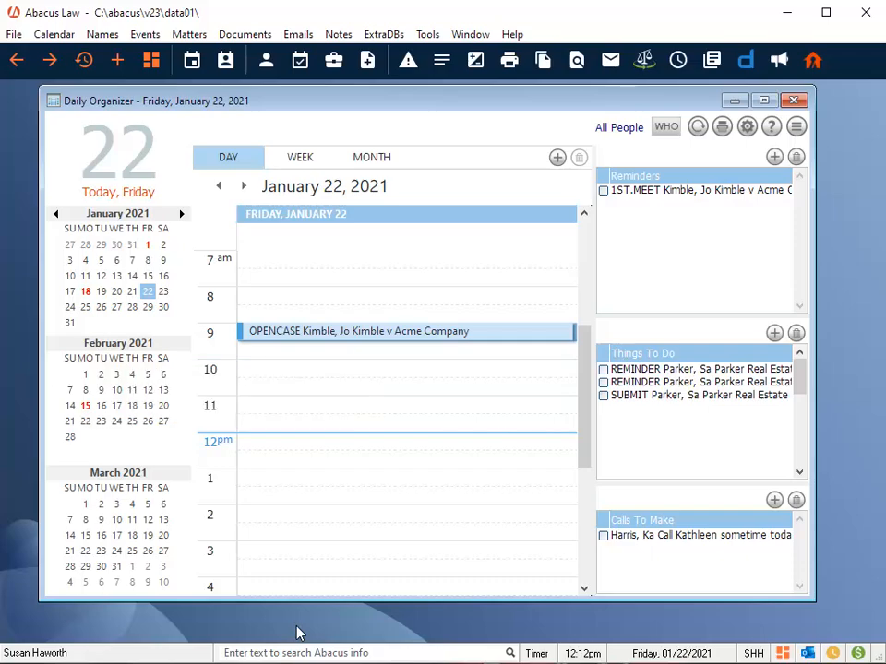
Step: Switch to the month view and review the events linked to the confirmation letter
left_click(372, 158)
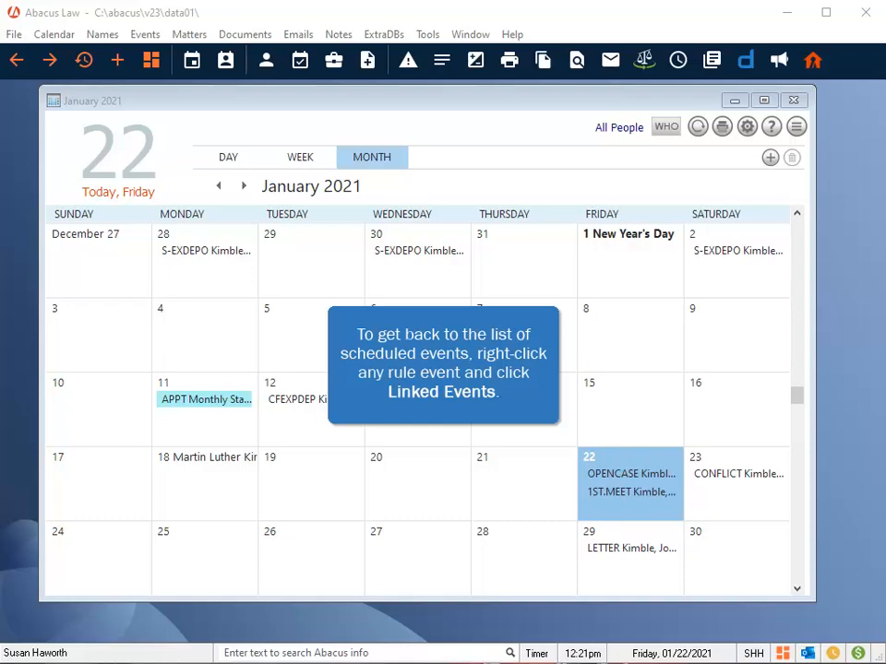
right_click(614, 551)
left_click(680, 418)
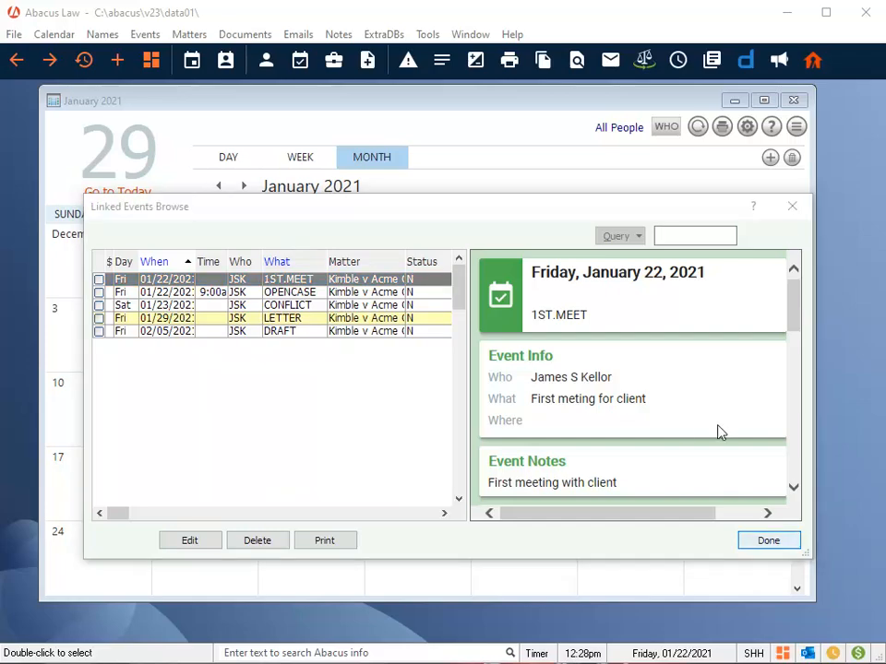
left_click(785, 542)
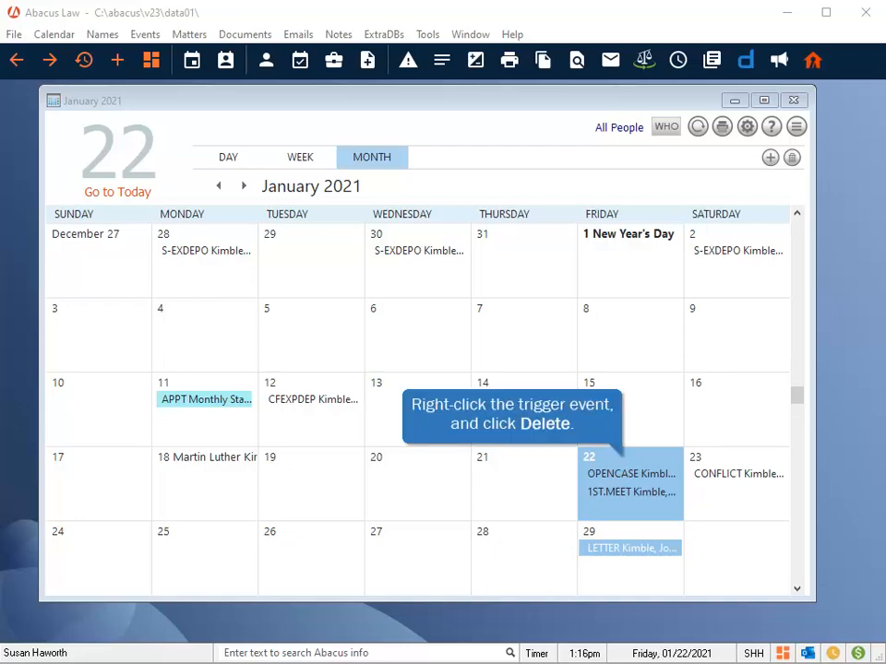
Step: Delete the OPENCASE event on January 22 together with all its dependent events
right_click(621, 475)
left_click(684, 239)
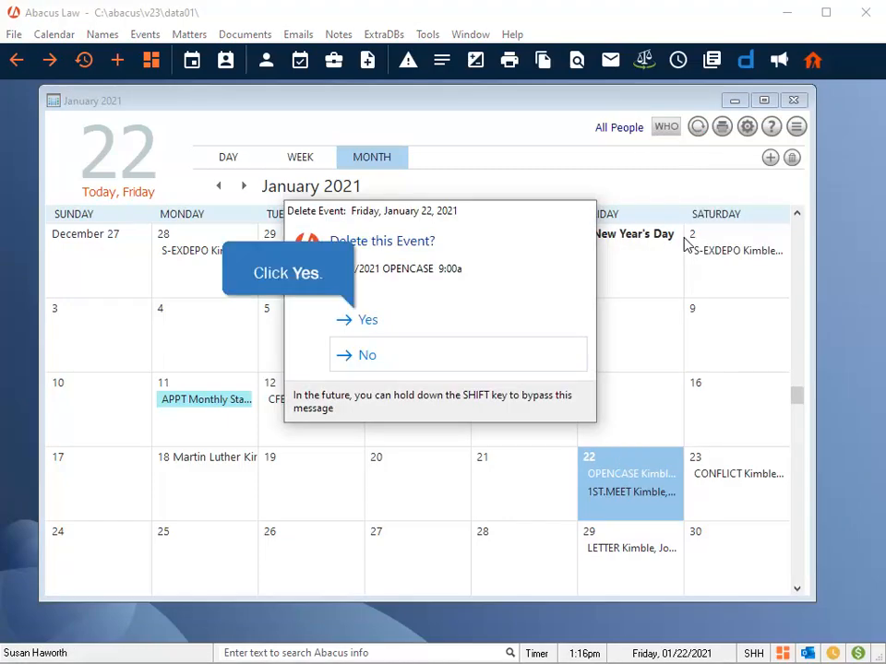
left_click(402, 325)
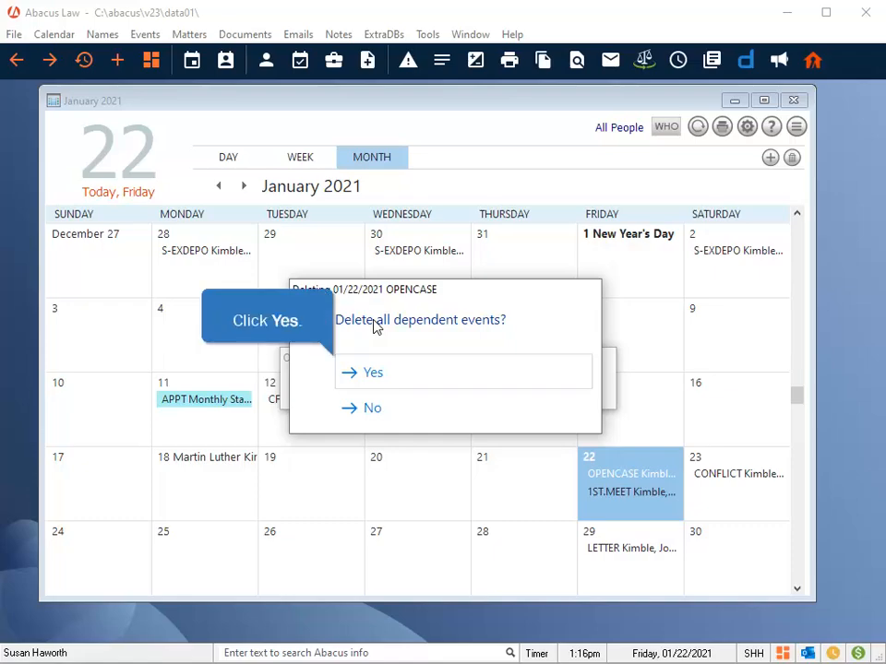
left_click(404, 378)
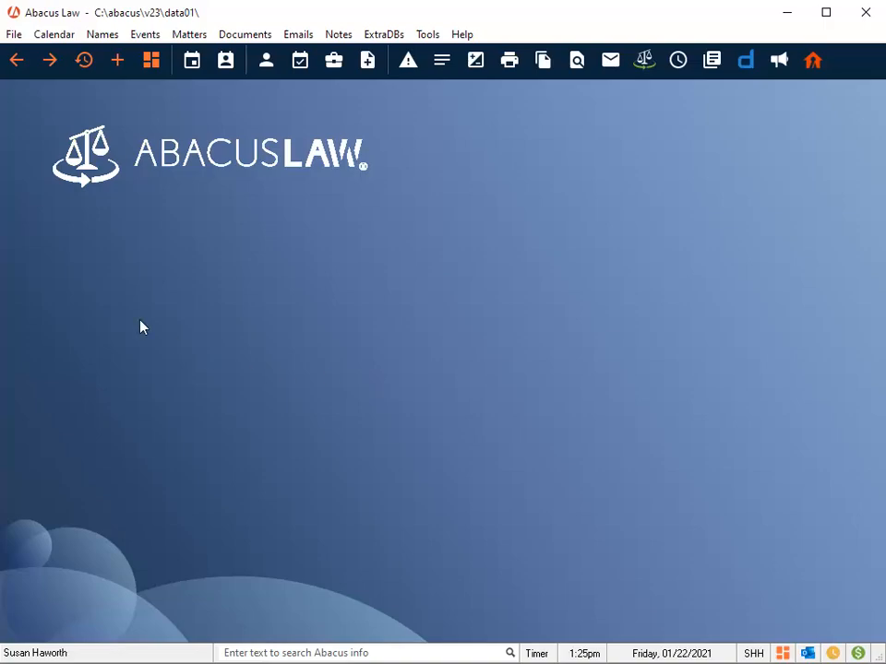
Step: Open the Rules list from the setup options
left_click(14, 34)
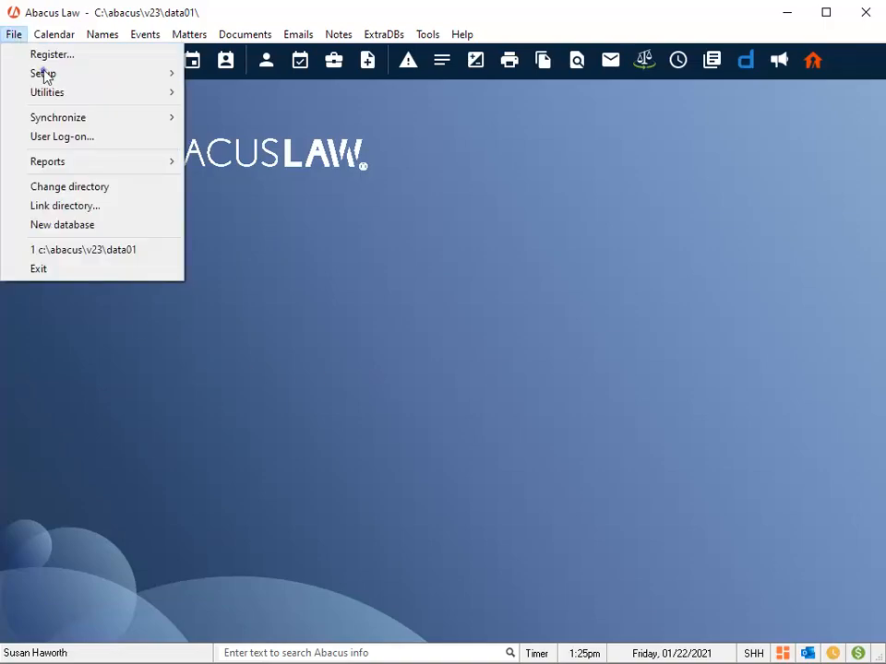
mouse_move(43, 74)
left_click(258, 250)
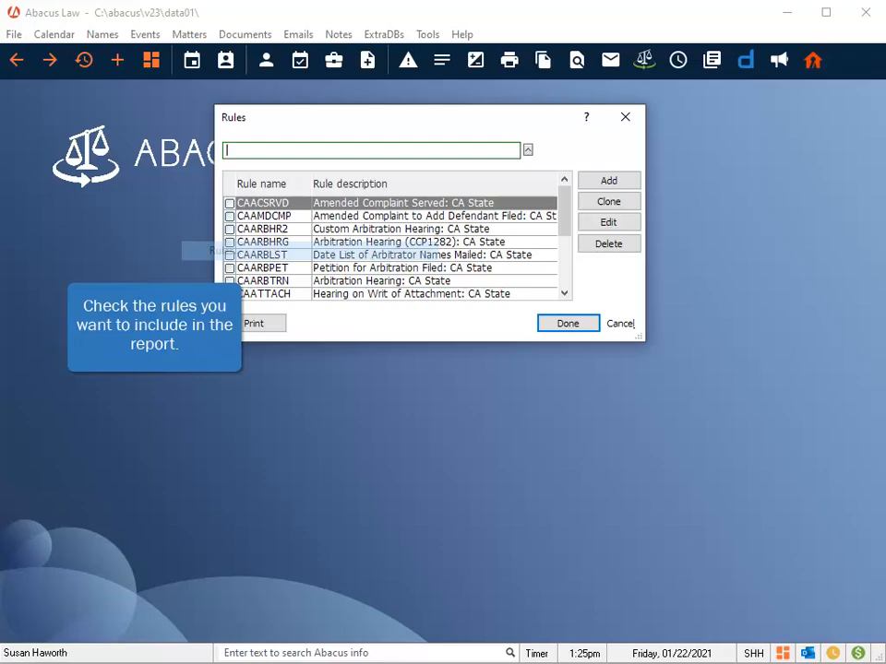
Step: Tag the rules CAACSRVD, CAAMDCMP and CAARBHR2 for inclusion in the report
left_click(230, 203)
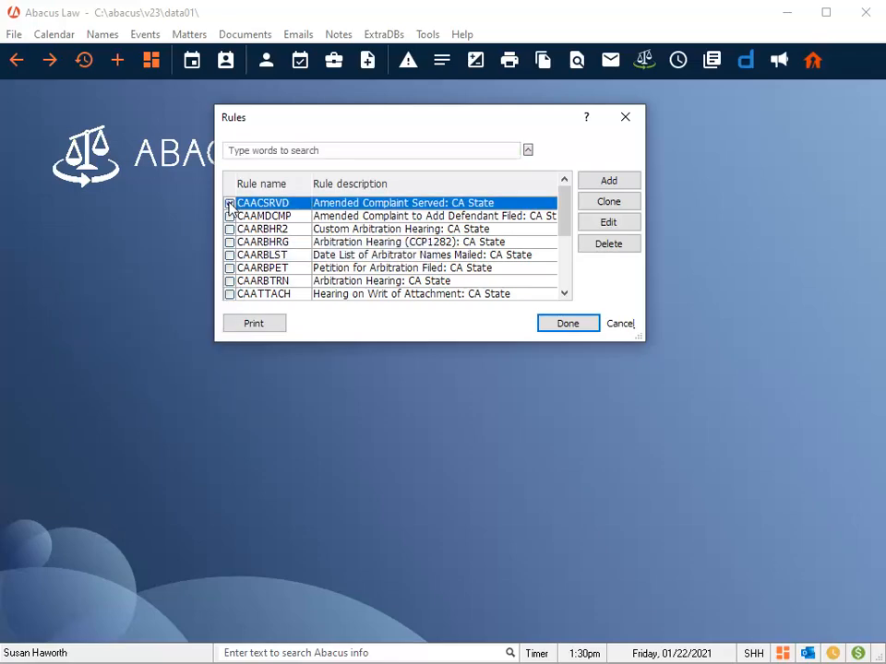
left_click(230, 216)
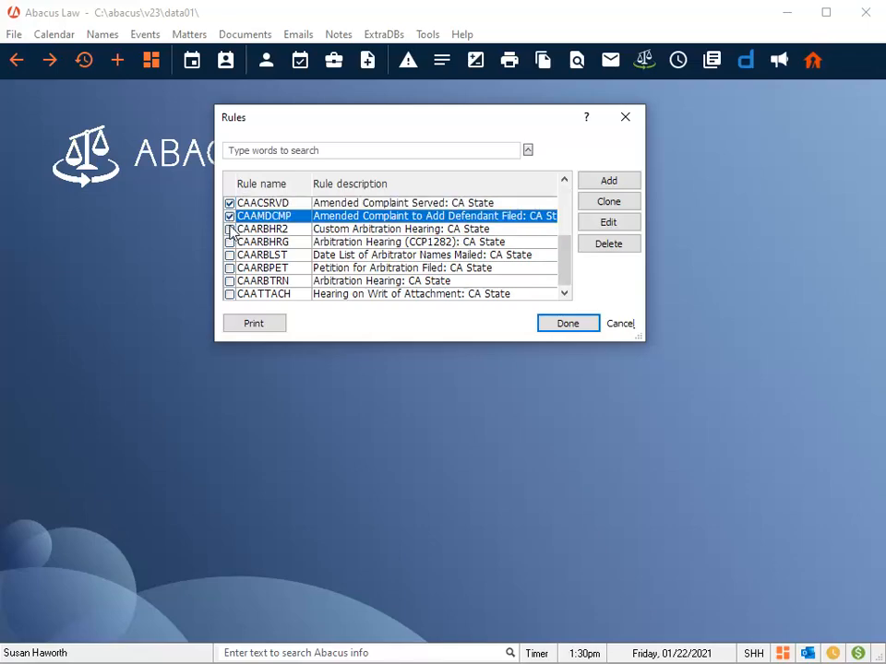
left_click(230, 229)
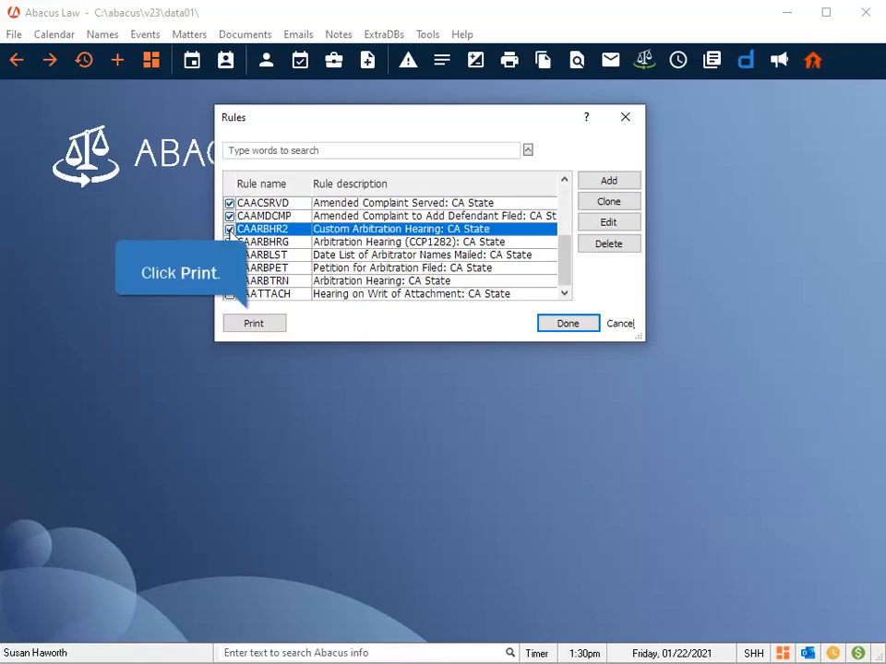
Step: Print the tagged rules as a Rules List report, setting the output direction to Screen
left_click(249, 324)
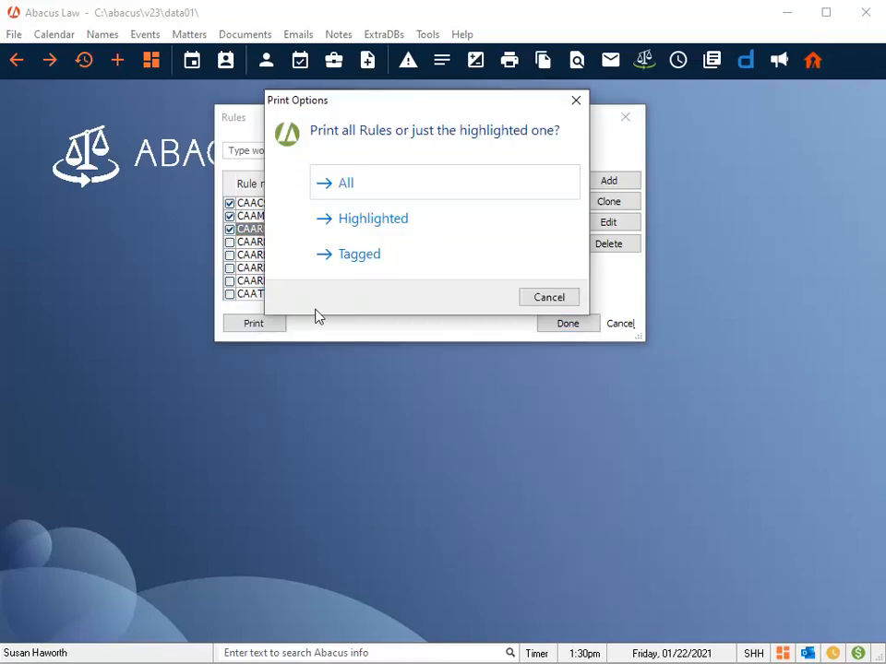
left_click(358, 254)
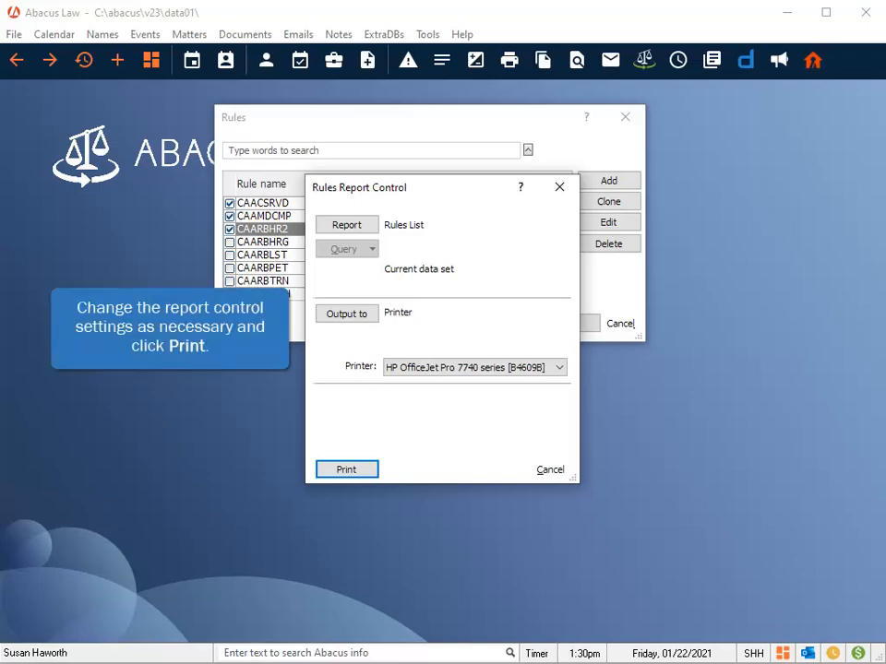
left_click(336, 315)
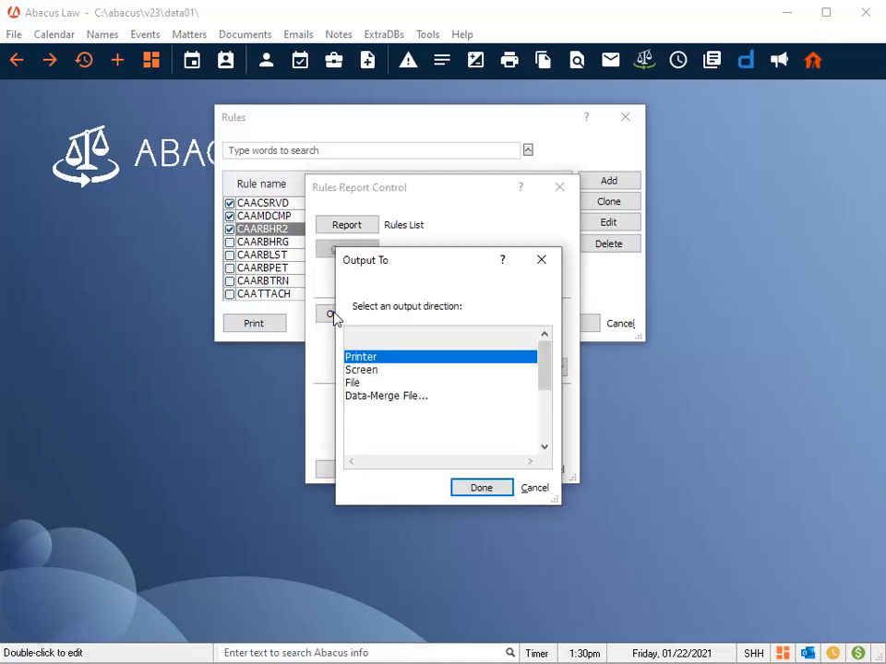
left_click(373, 371)
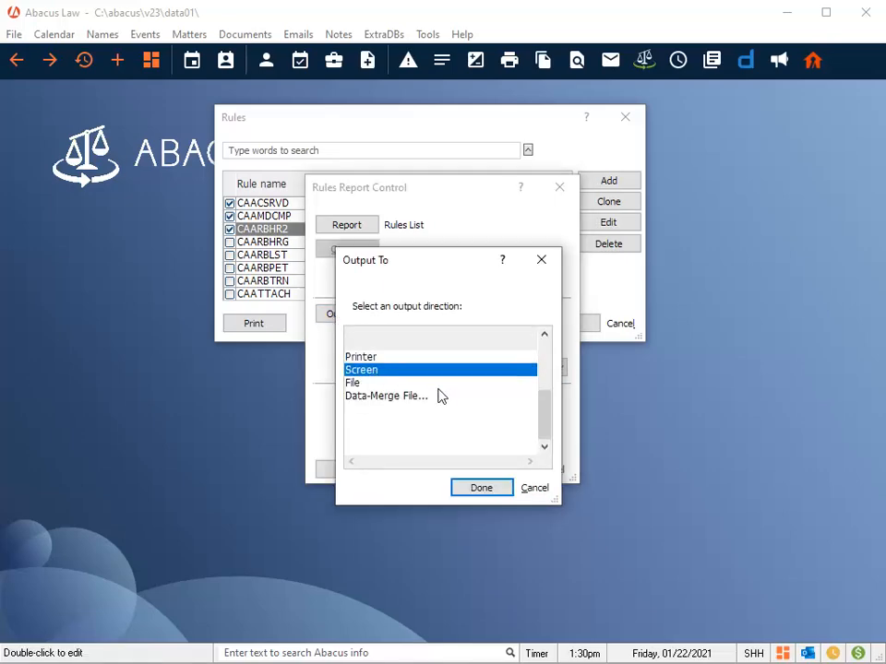
left_click(477, 489)
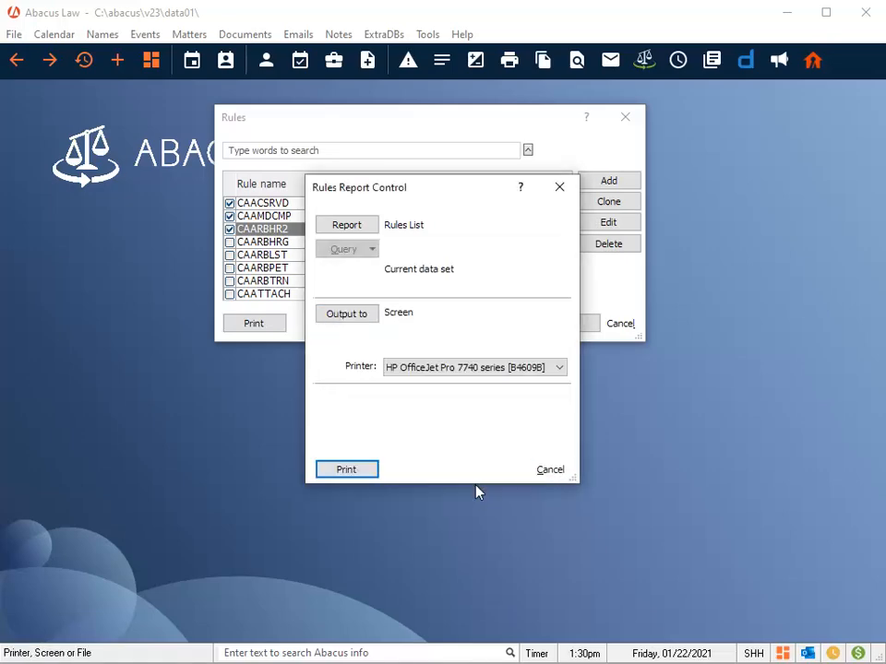
left_click(347, 470)
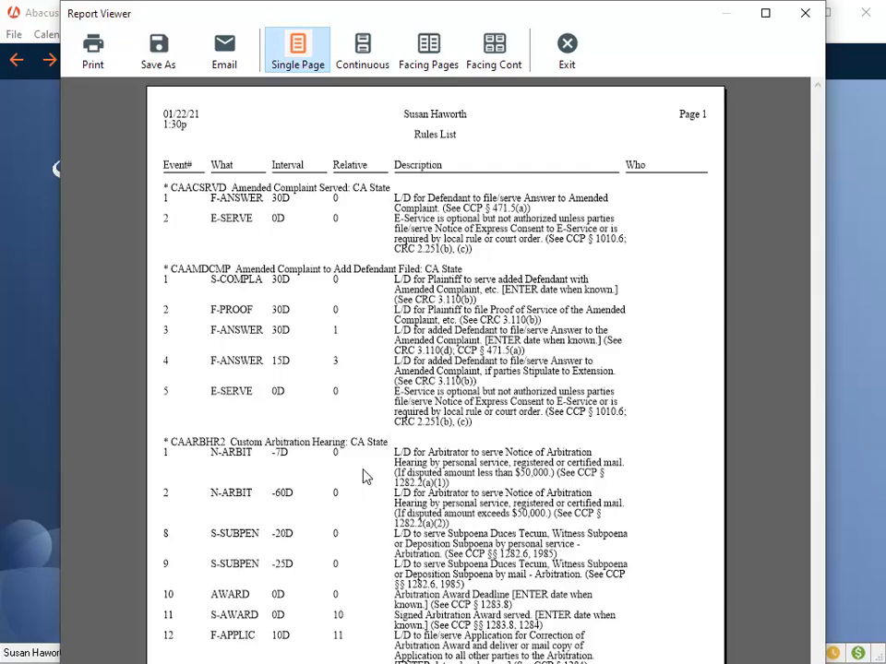